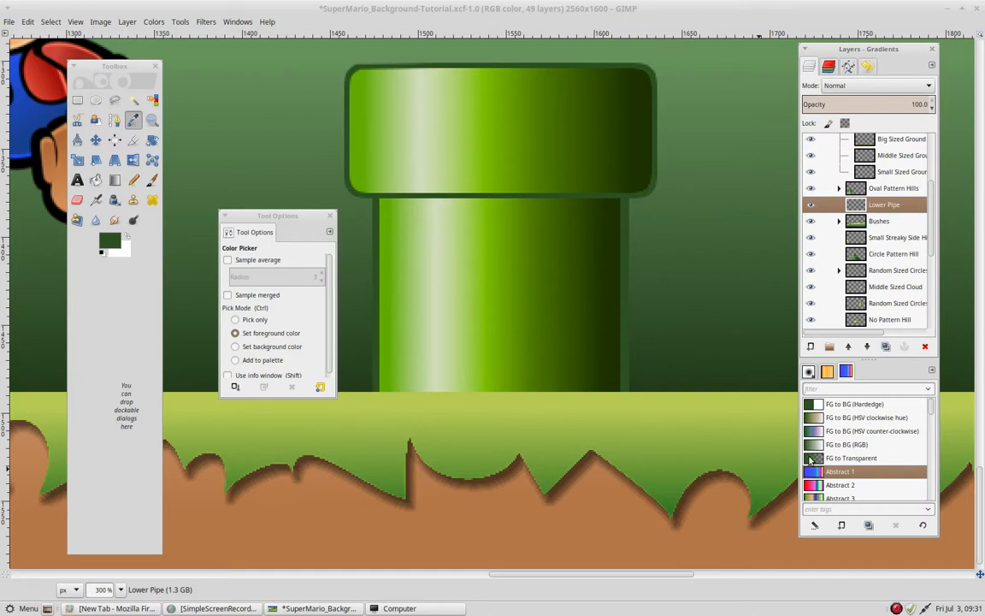
- Open the FG to BG (Hardedge) gradient in the Gradient Editor and examine which segment color options are available
double_click(816, 410)
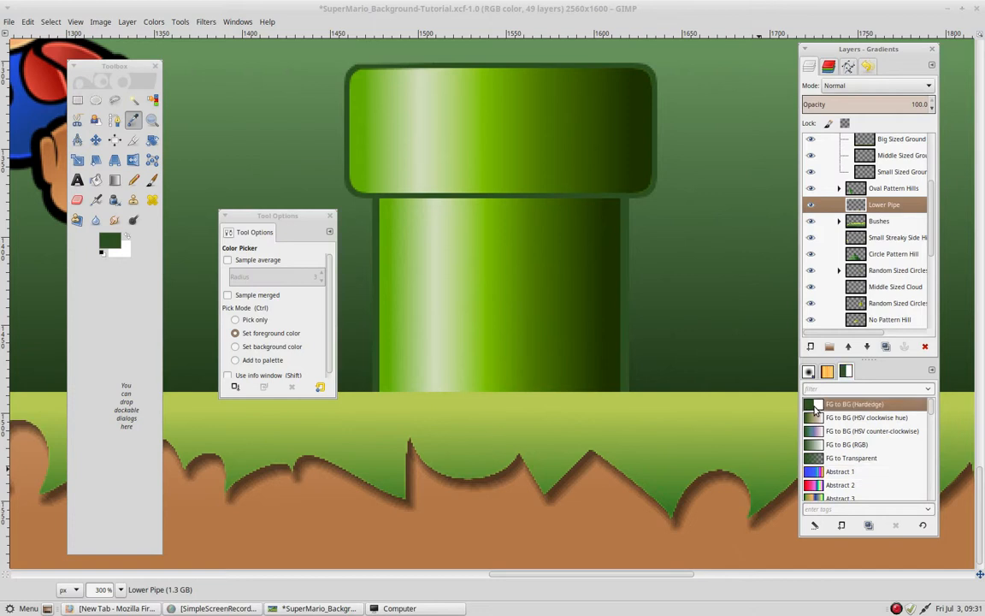
drag(821, 332, 676, 163)
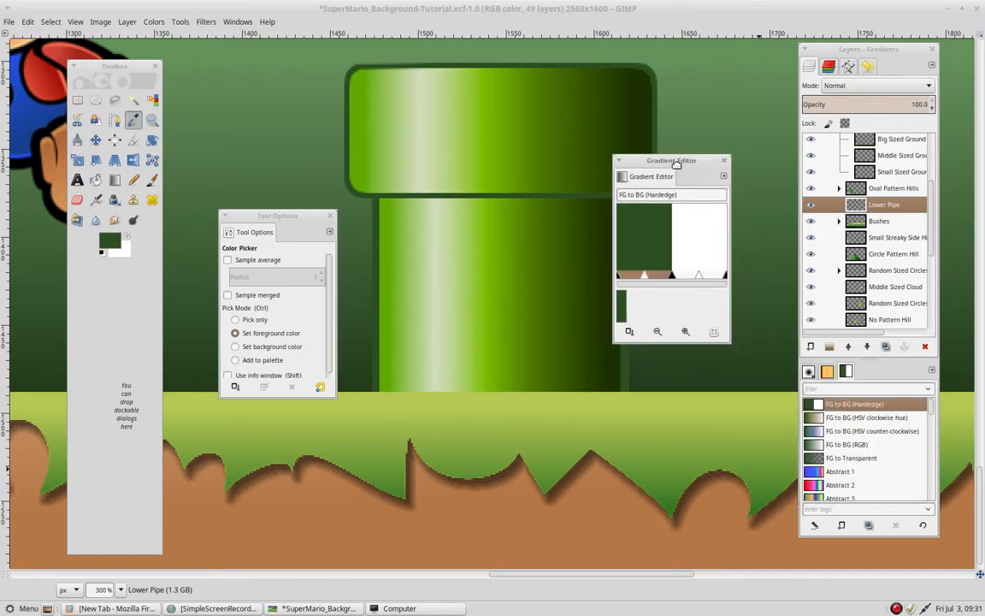
right_click(664, 215)
mouse_move(675, 220)
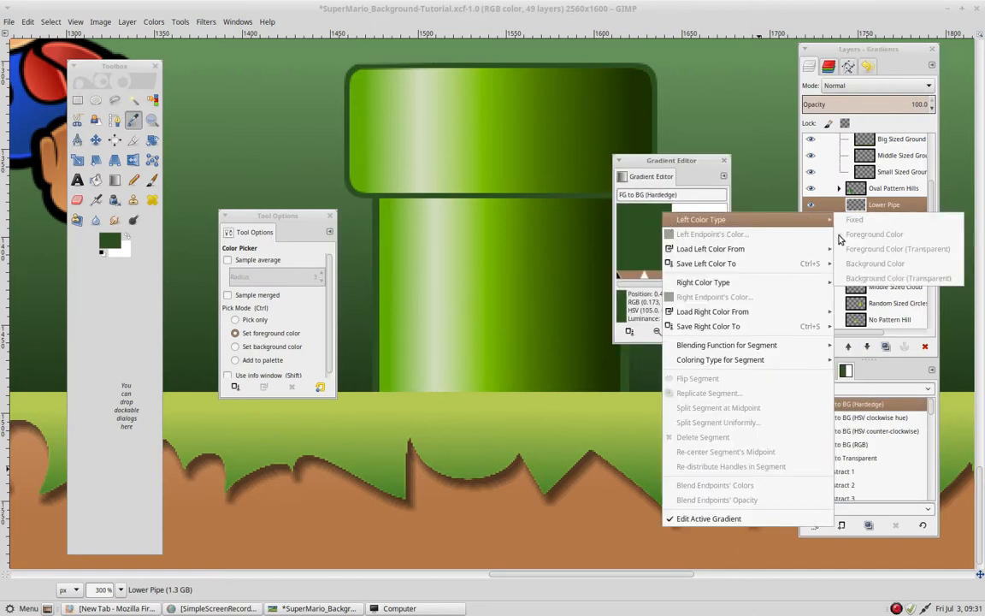
click(681, 164)
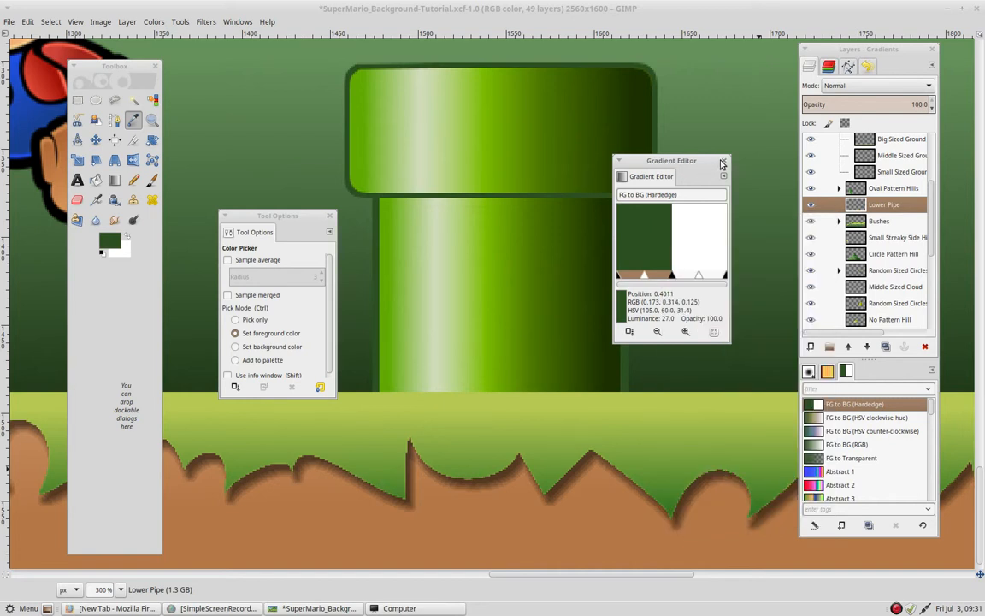
click(722, 160)
- Duplicate the FG to BG (Hardedge) gradient to check its left color types, and delete the copy
click(869, 526)
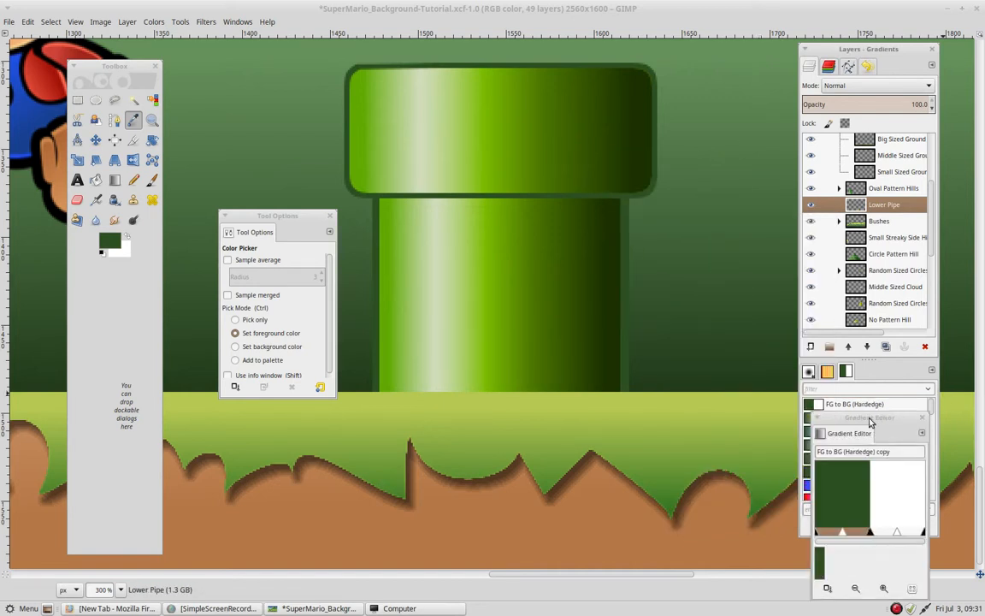
drag(874, 428, 620, 163)
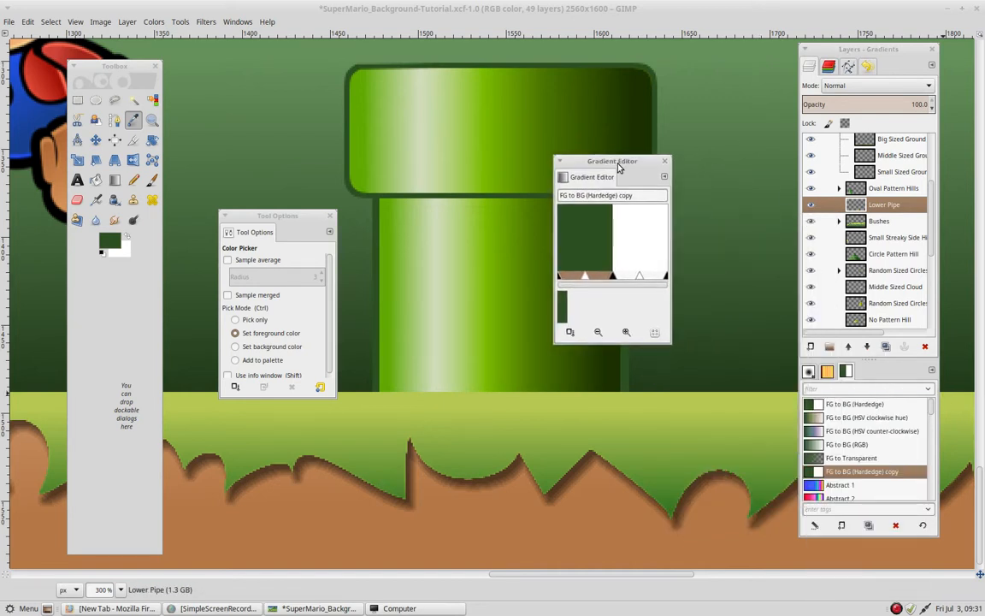
right_click(582, 232)
mouse_move(616, 238)
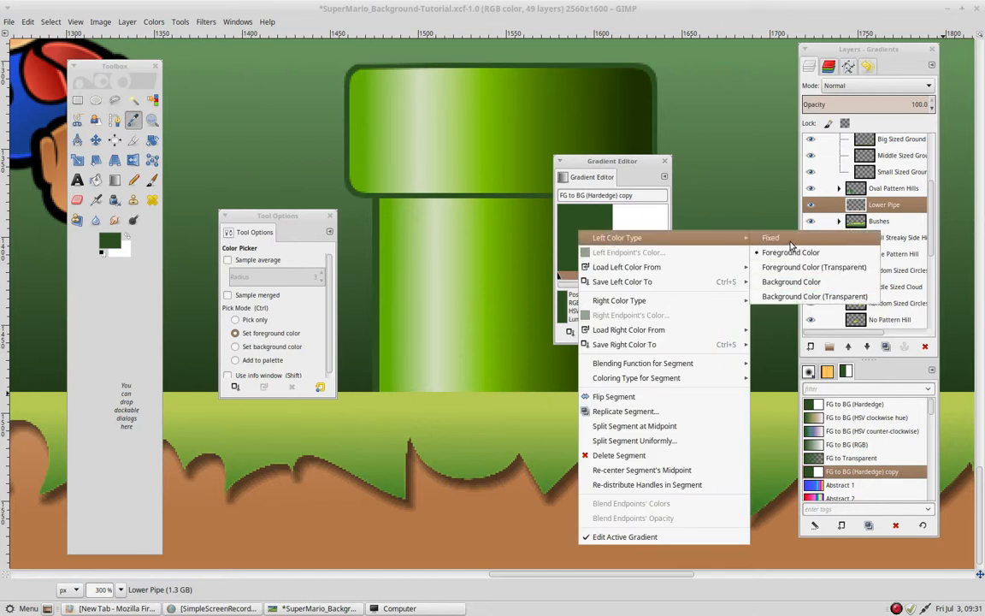
click(666, 164)
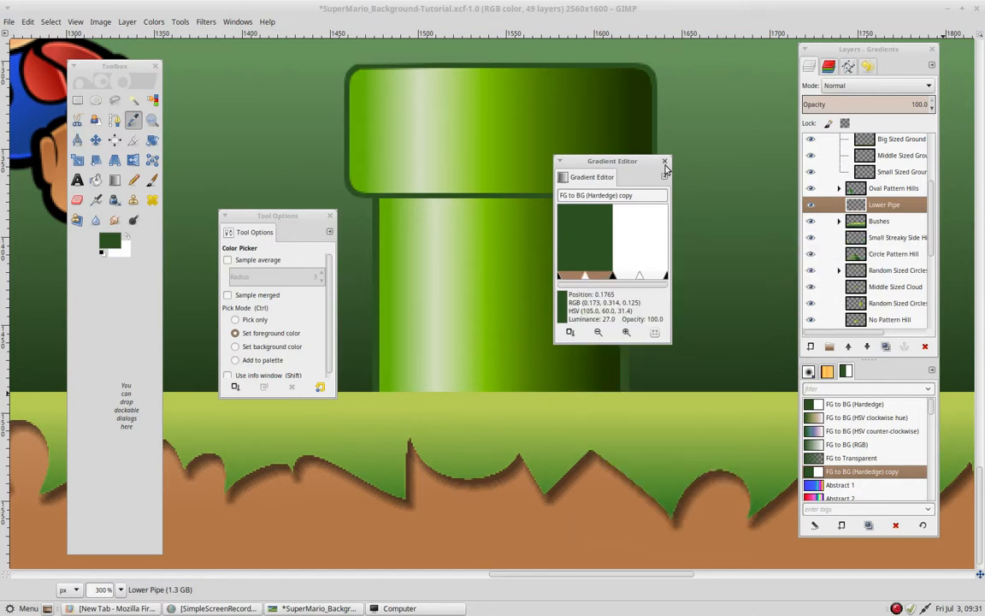
click(895, 525)
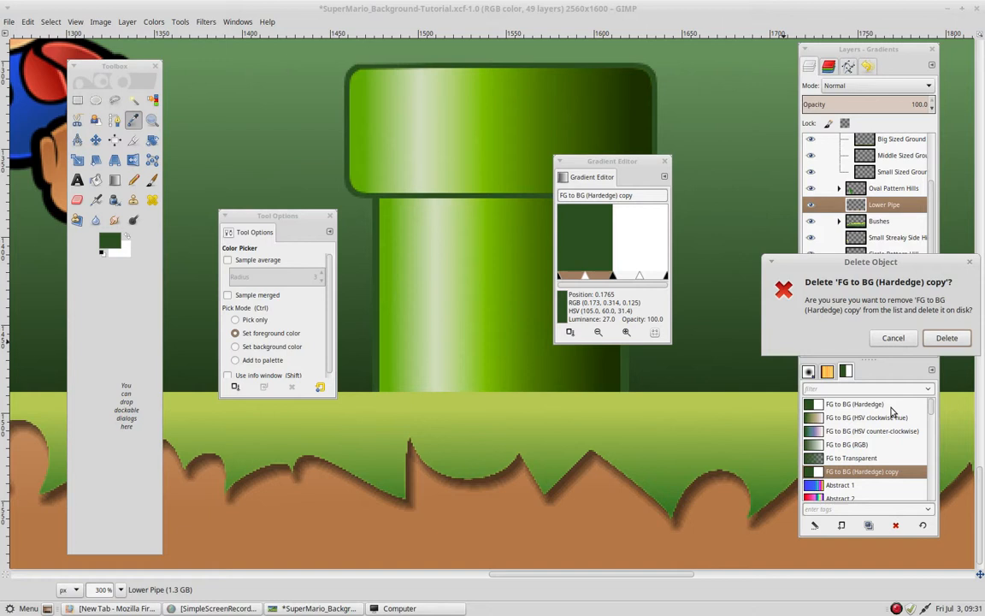
click(944, 338)
- Create a new gradient and name it "super mario gradient"
click(842, 525)
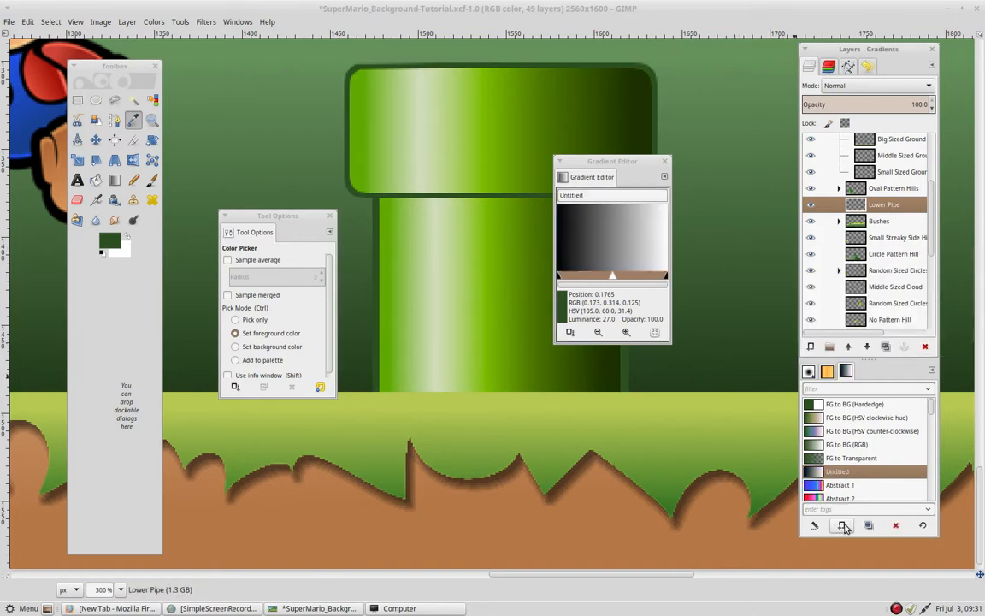
drag(632, 163, 594, 103)
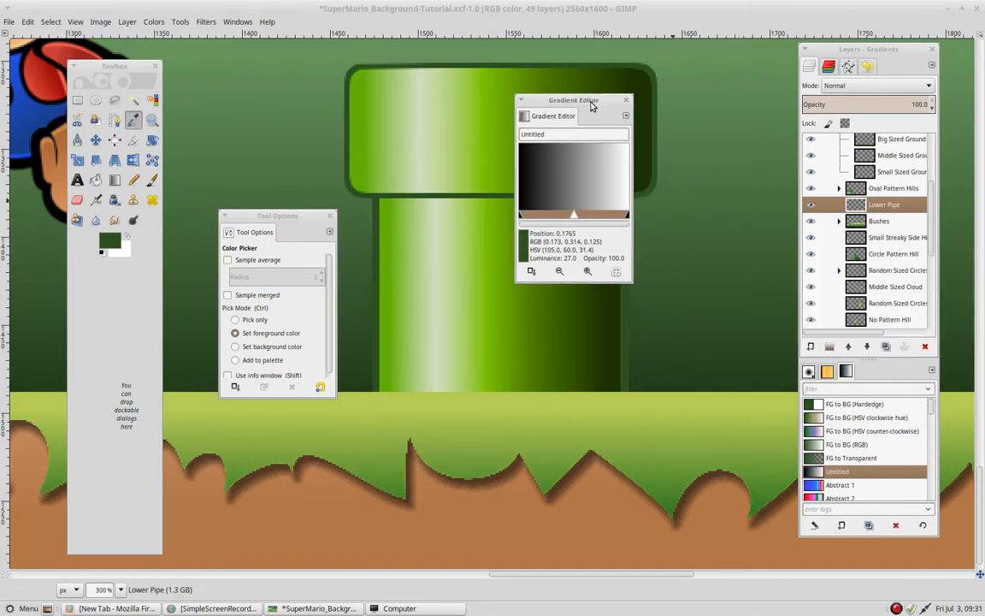
double_click(872, 473)
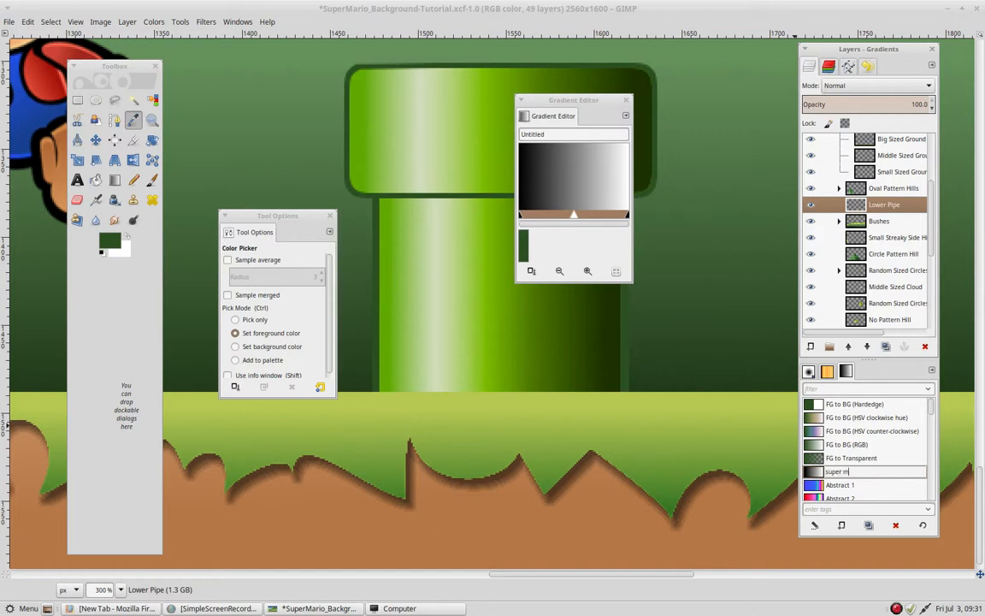
text(super mario gradient)
key(Return)
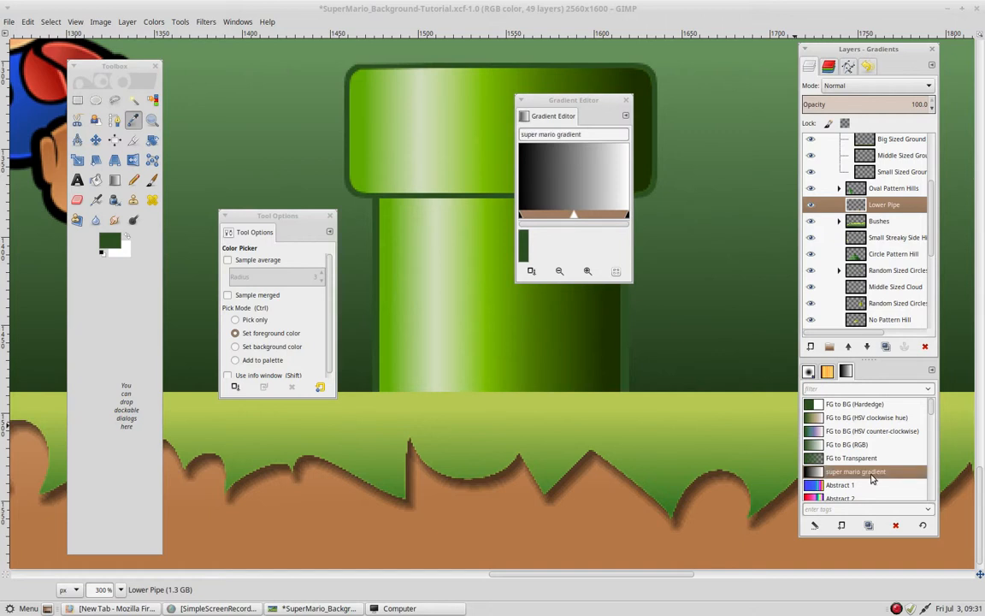
- Split the gradient at its midpoint and split both resulting segments at their midpoints, giving four equal segments
drag(573, 101, 688, 70)
right_click(652, 130)
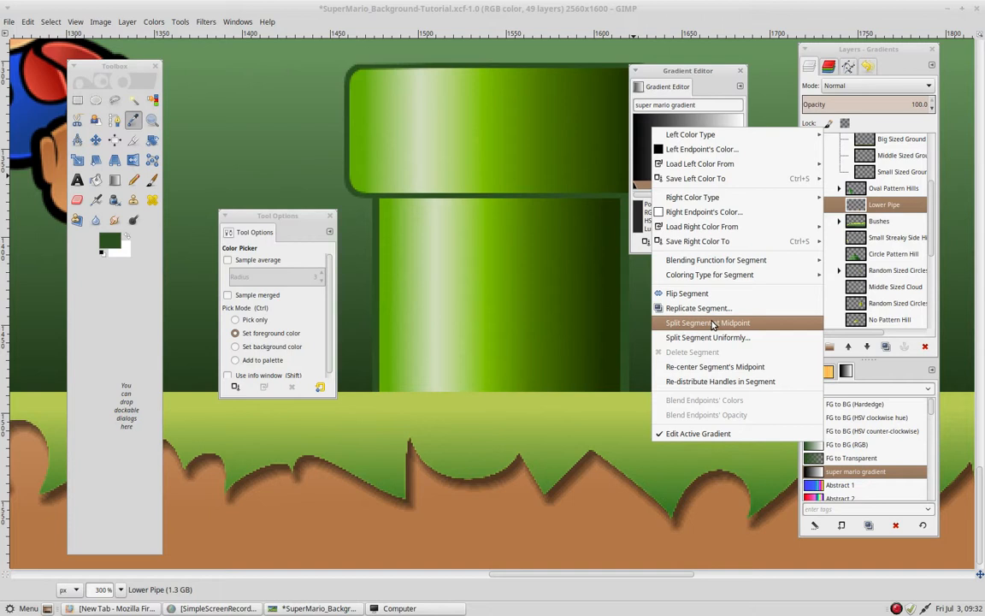
click(713, 324)
right_click(671, 156)
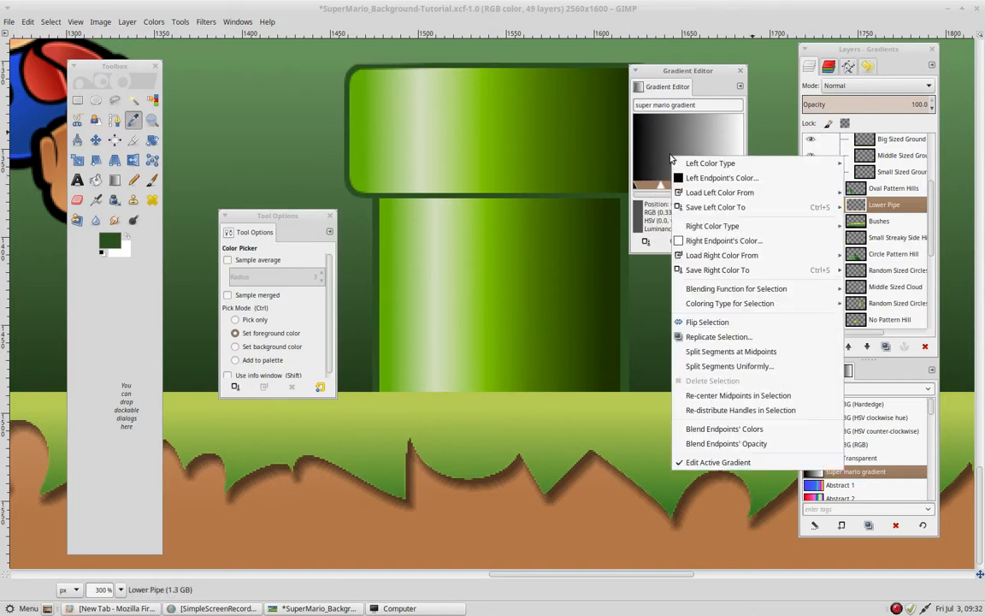
click(742, 354)
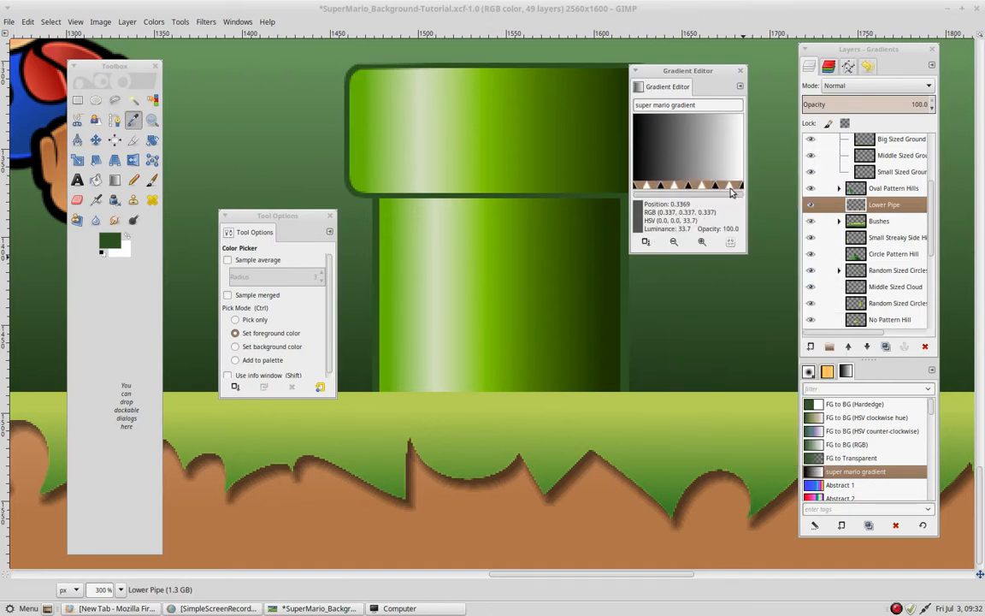
drag(684, 72, 702, 68)
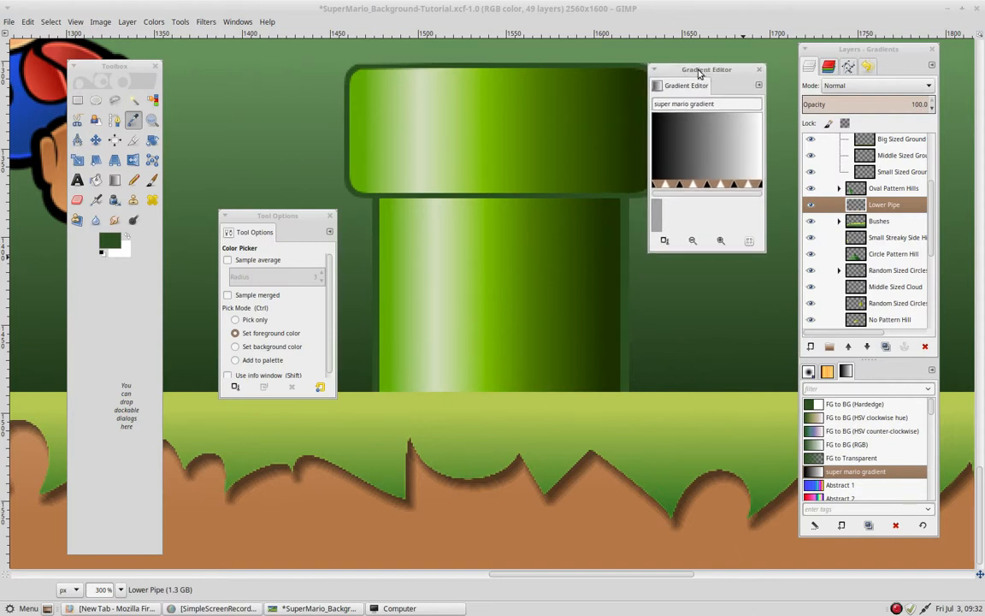
- Set the rightmost segment's right endpoint to the darkest green sampled from the pipe's right side, and make that color Fixed
click(747, 185)
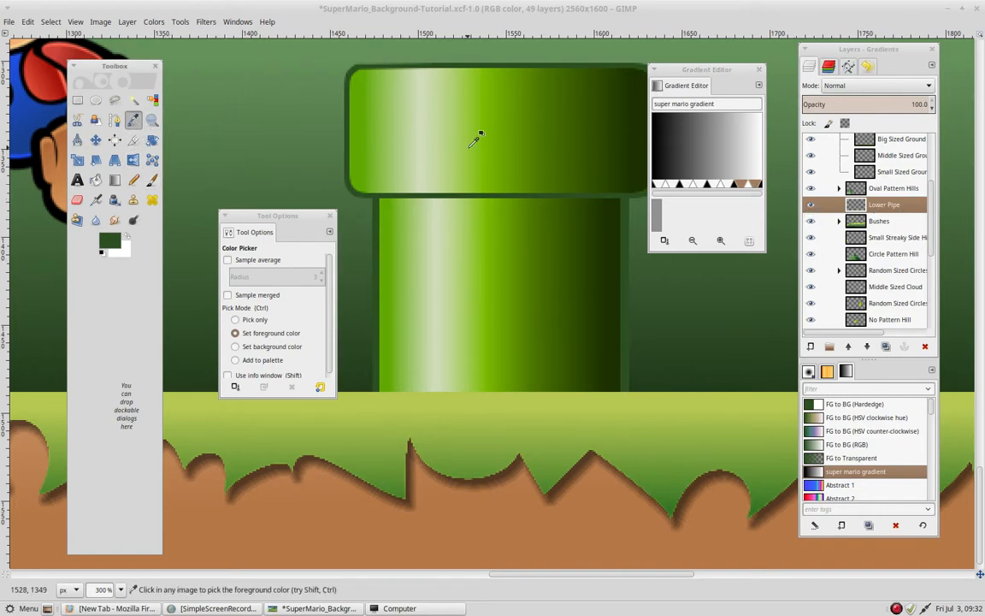
drag(469, 147, 419, 150)
click(597, 125)
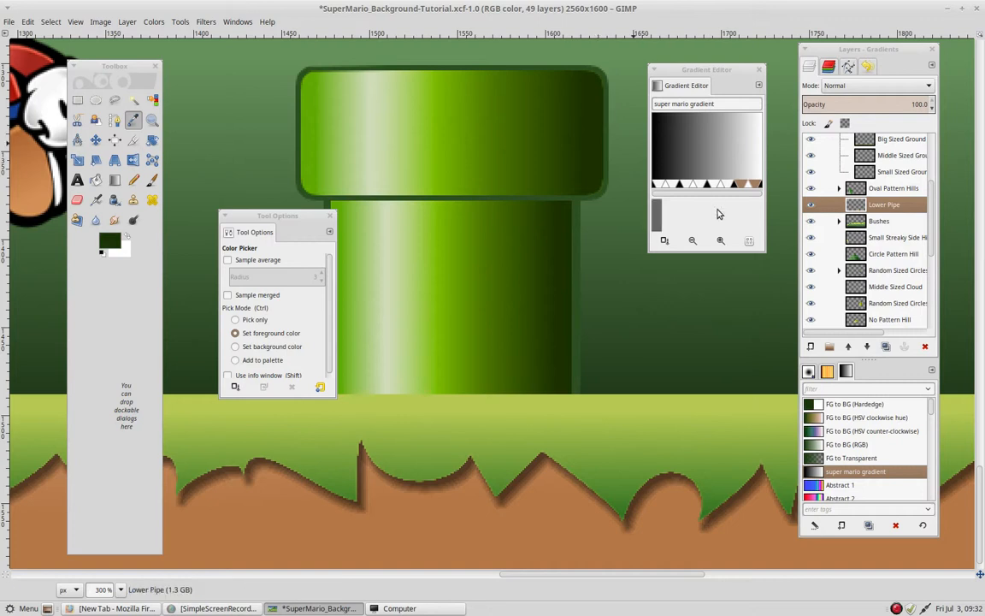
right_click(745, 186)
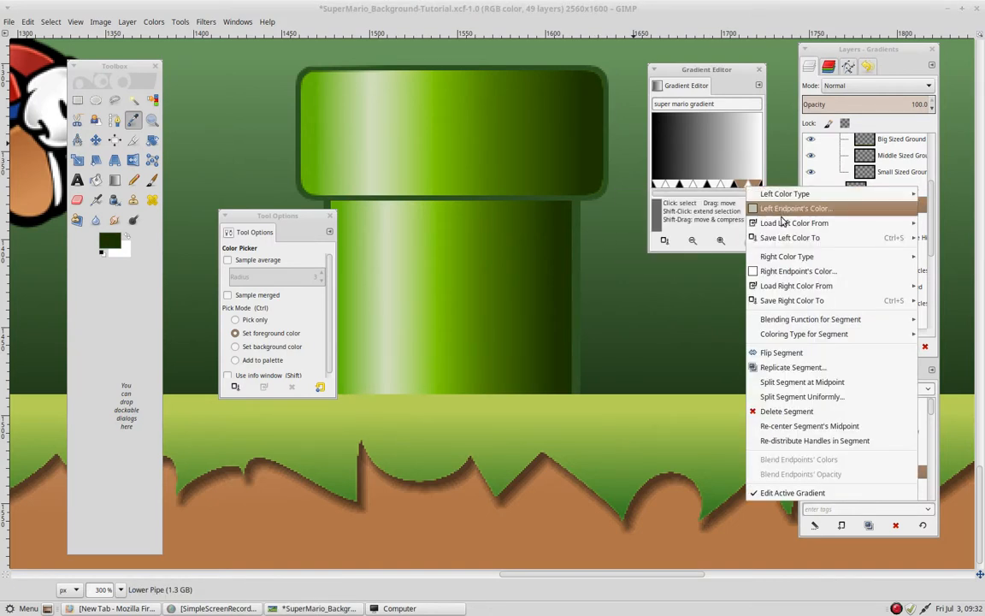
mouse_move(786, 256)
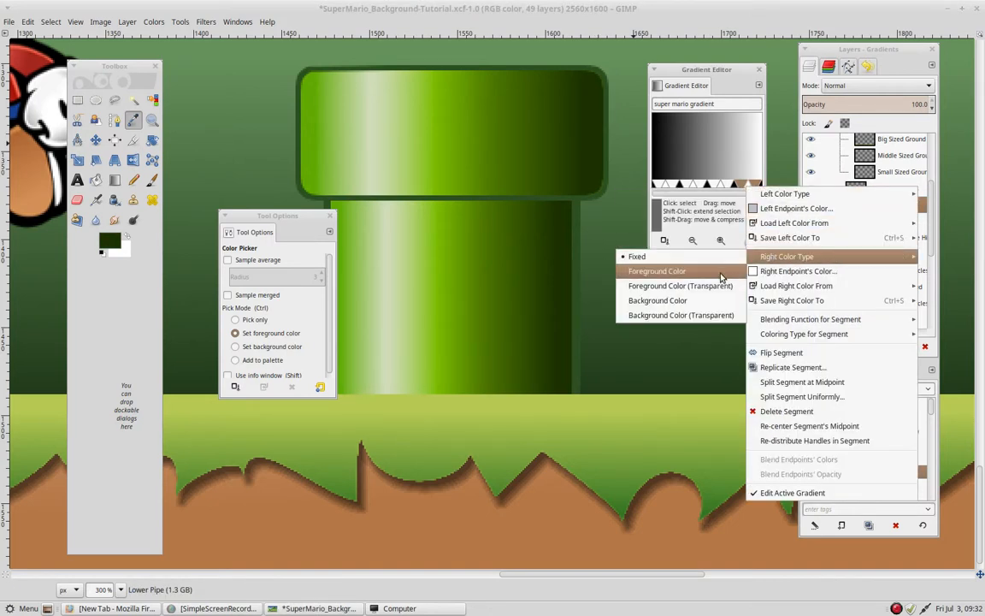
click(721, 272)
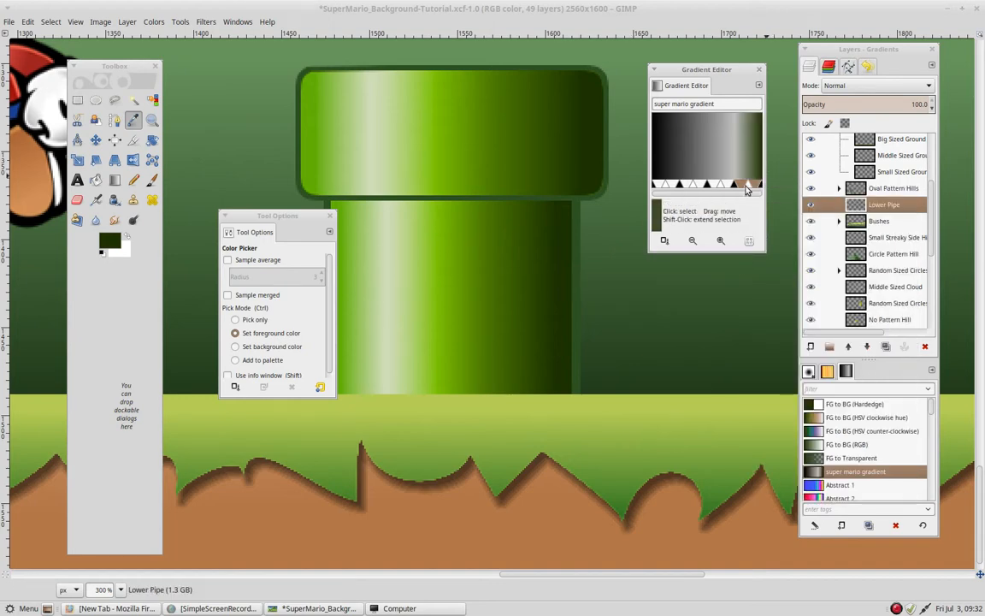
right_click(748, 187)
mouse_move(773, 261)
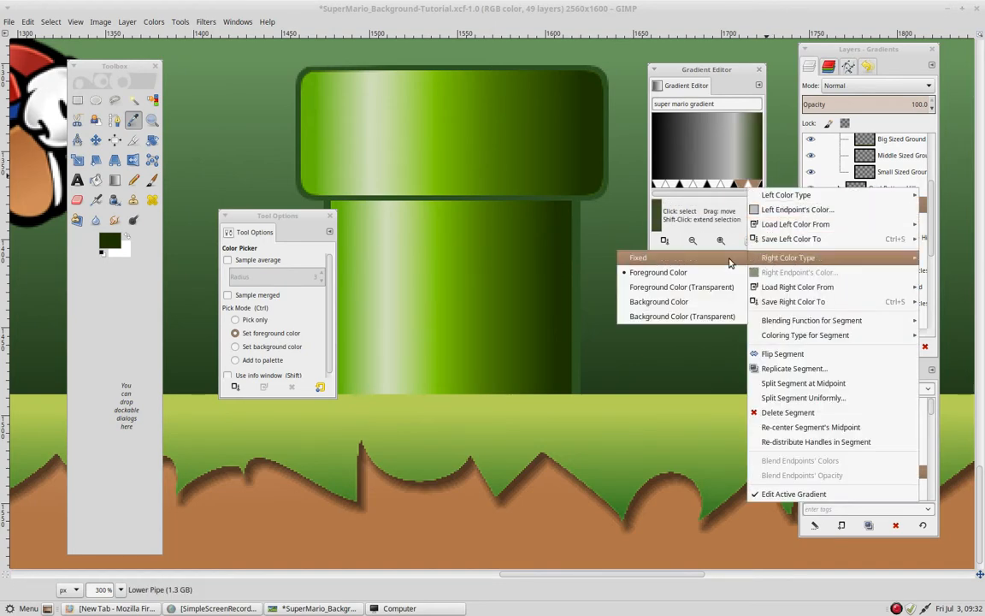
click(727, 259)
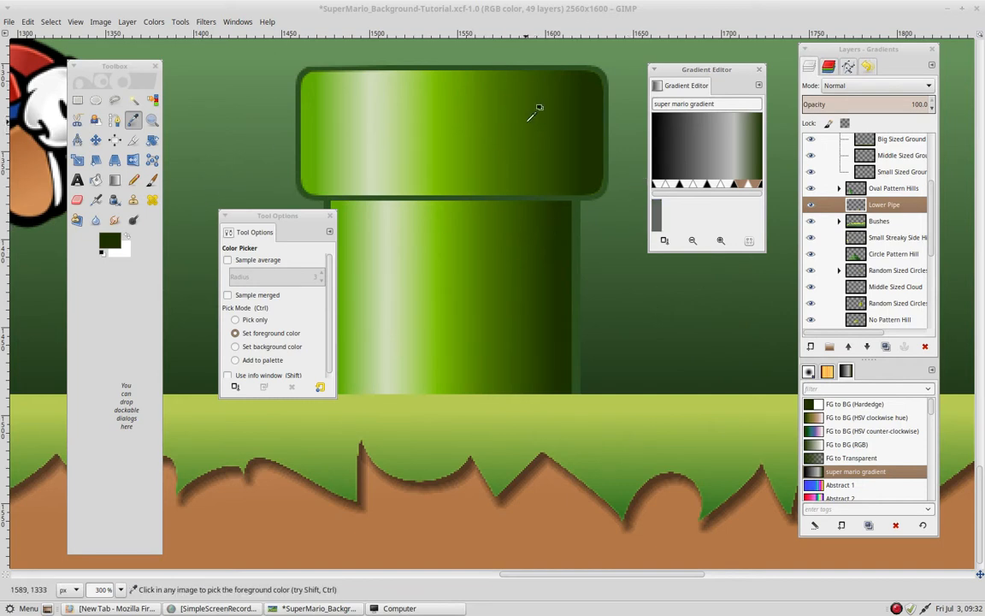
- Set the rightmost segment's left endpoint to the medium-dark green foreground color and make that color Fixed
right_click(752, 196)
mouse_move(753, 195)
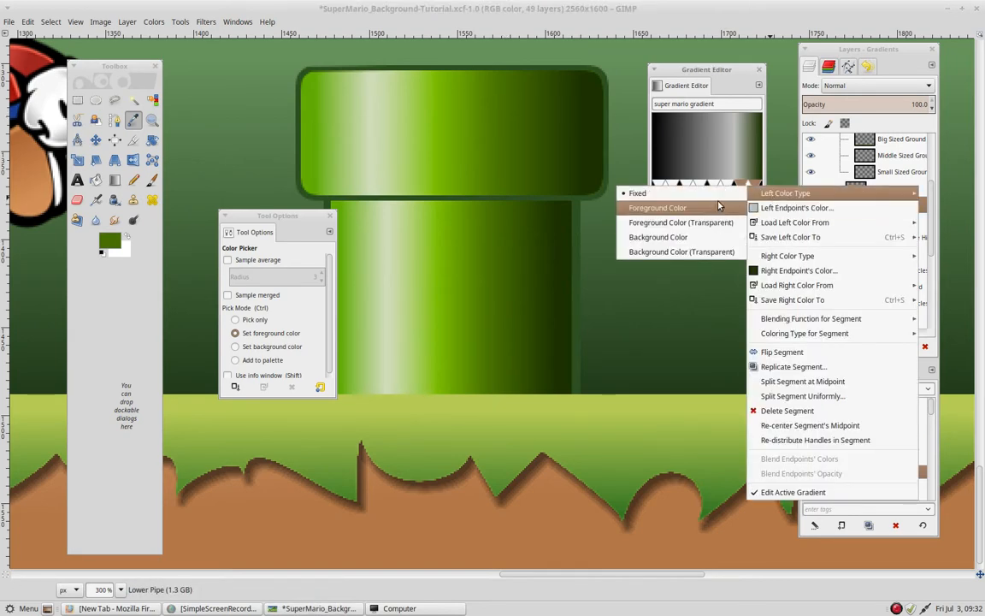
click(658, 212)
right_click(747, 190)
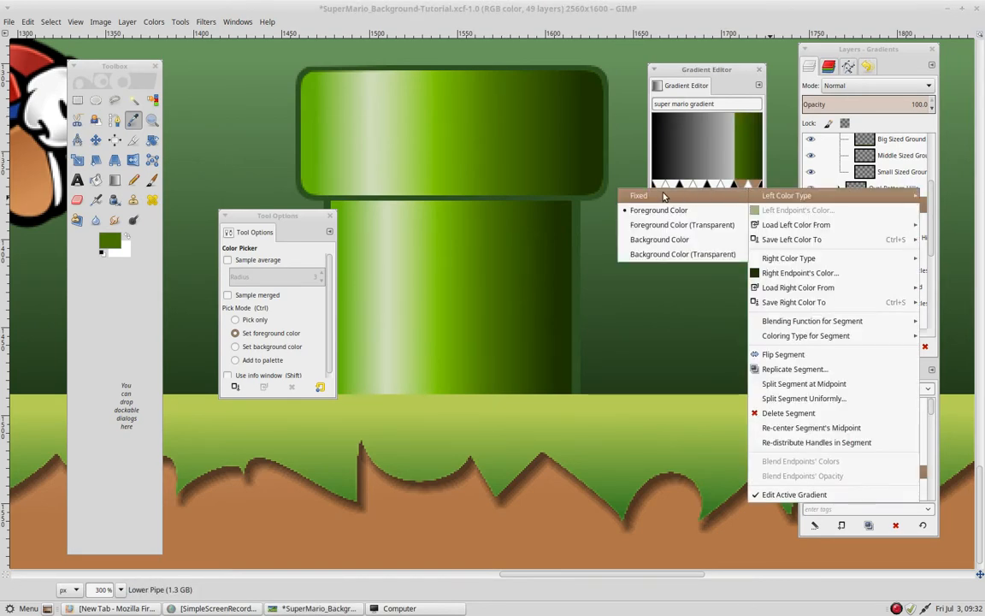
- Set the third segment's right endpoint to the same medium-dark green foreground color and make it Fixed
click(718, 192)
right_click(720, 188)
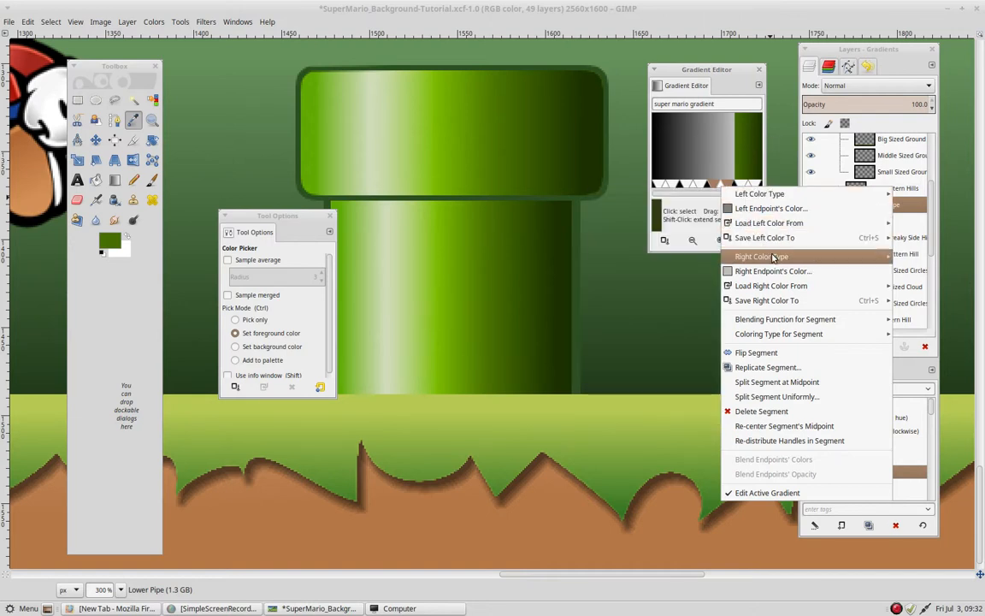
mouse_move(744, 257)
click(684, 270)
right_click(723, 186)
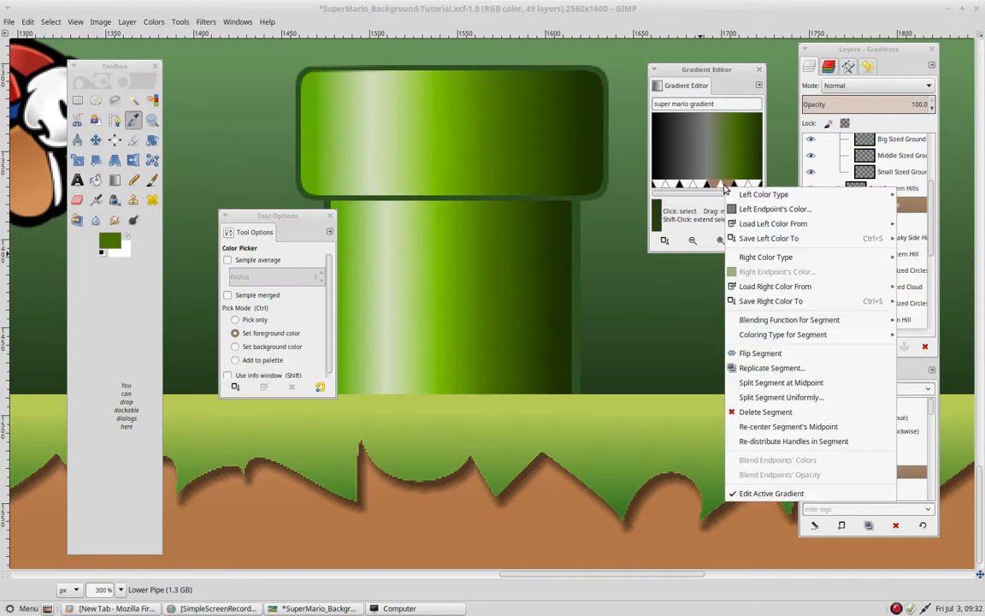
click(620, 255)
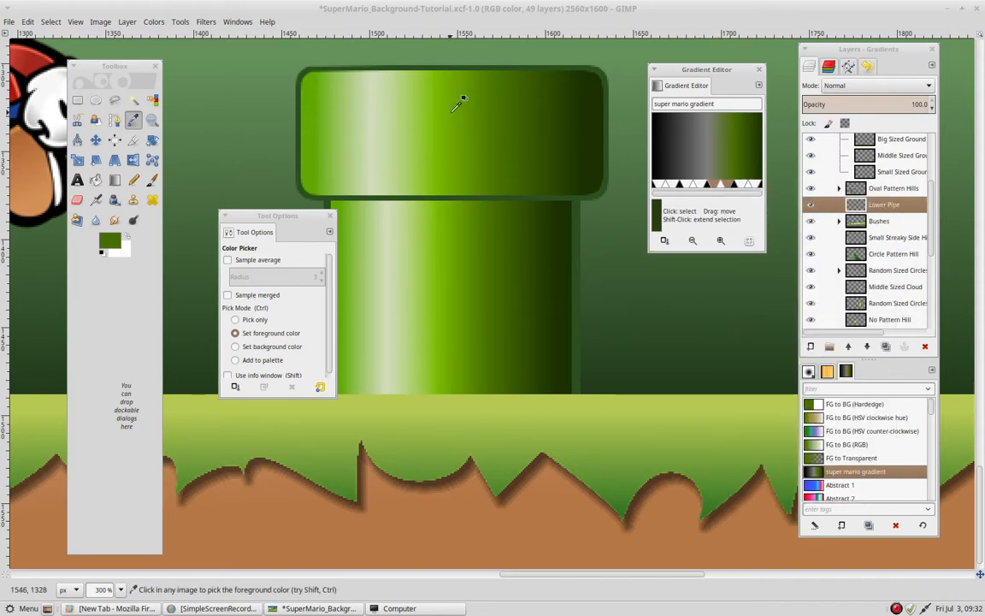
- Set the third segment's left endpoint to the bright green foreground color sampled from the pipe, and make it Fixed
right_click(725, 186)
mouse_move(733, 196)
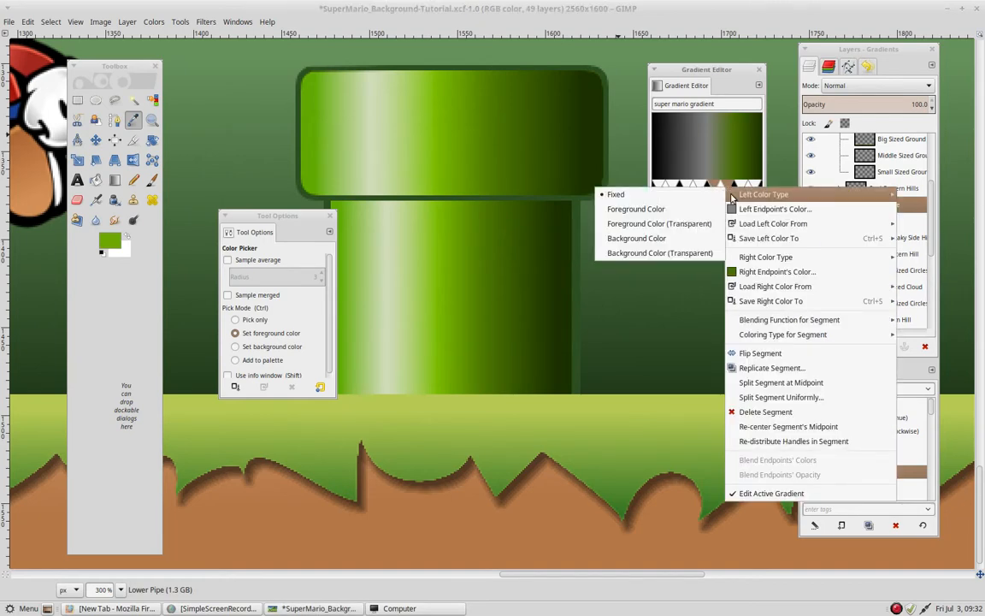
click(672, 208)
right_click(723, 185)
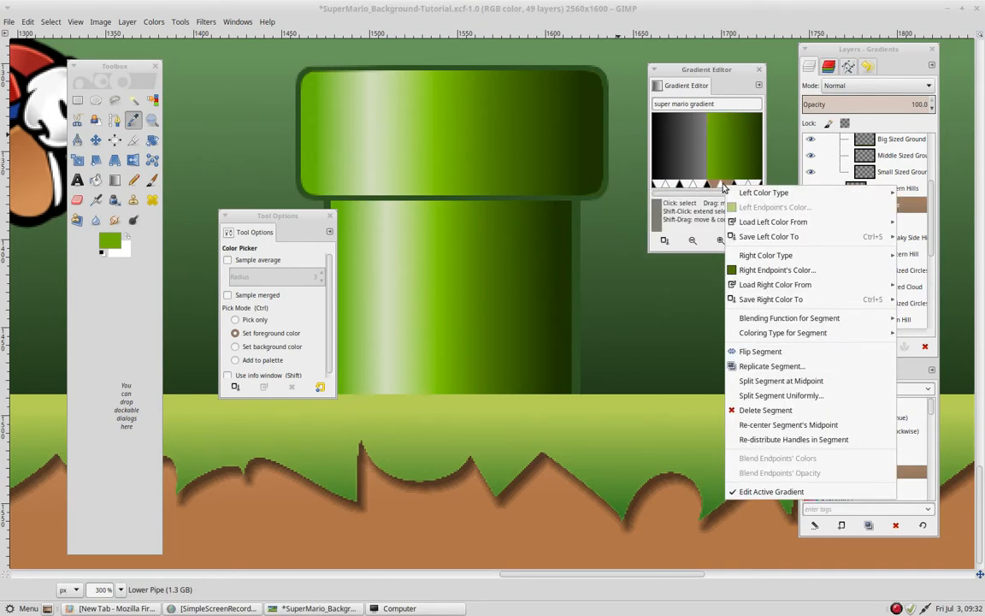
mouse_move(733, 193)
click(701, 193)
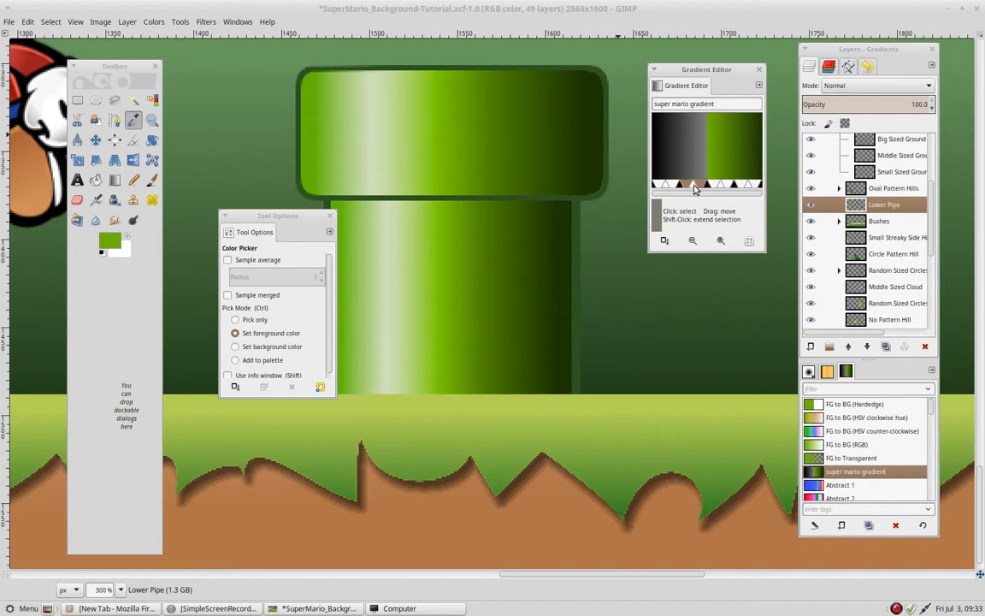
- Load the second segment's right color from its right neighbor's left endpoint
right_click(694, 188)
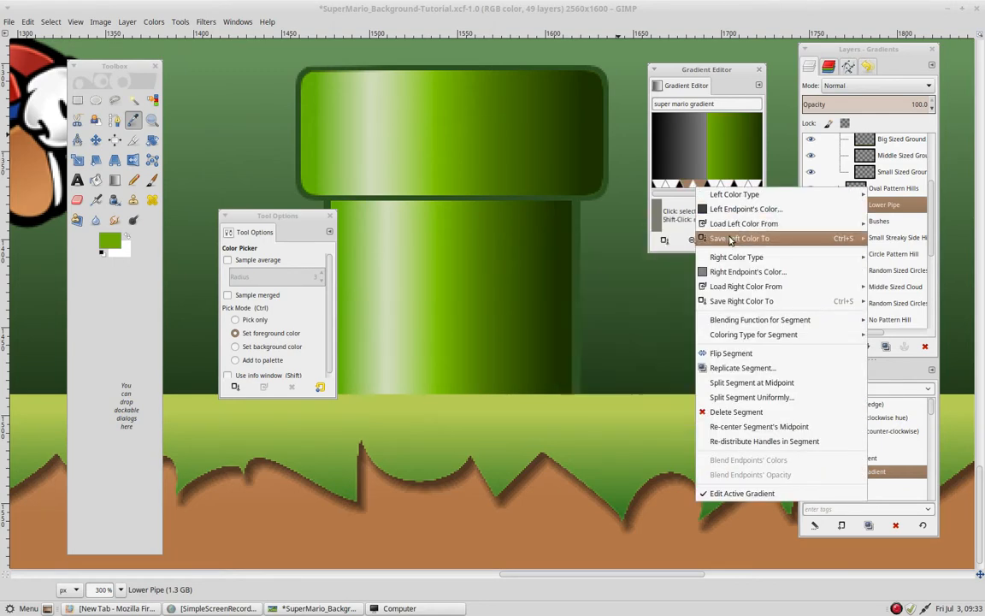
mouse_move(748, 291)
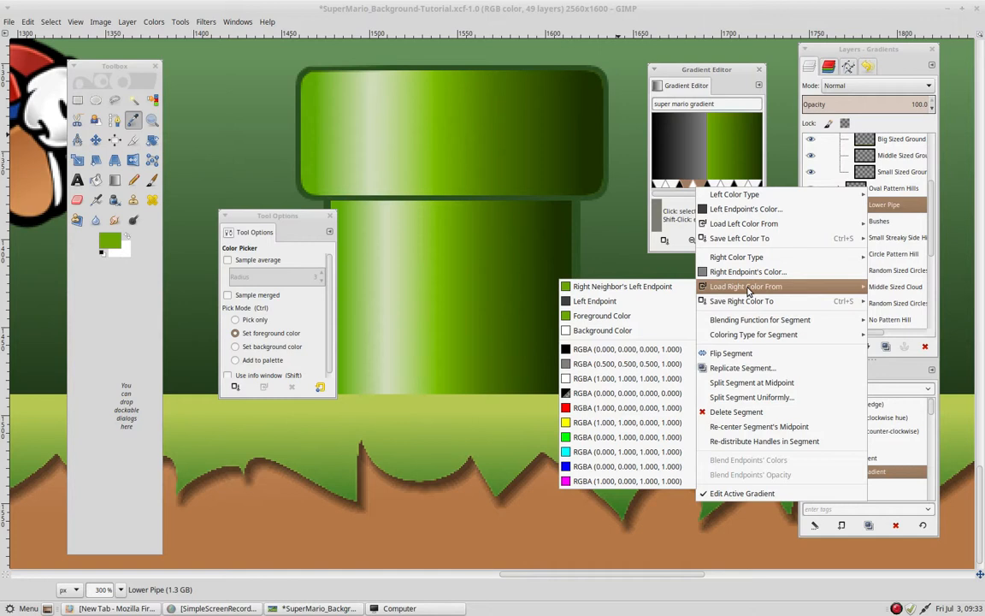
click(667, 287)
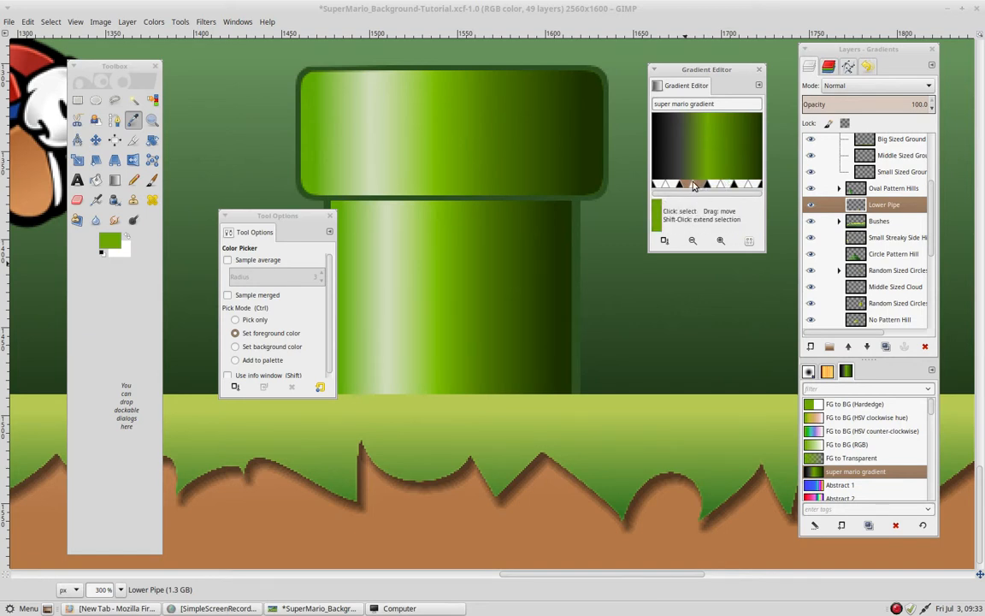
- Sample the pale green pipe highlight as foreground color, apply it to the second gradient segment's left endpoint, and make it Fixed
right_click(696, 183)
mouse_move(758, 255)
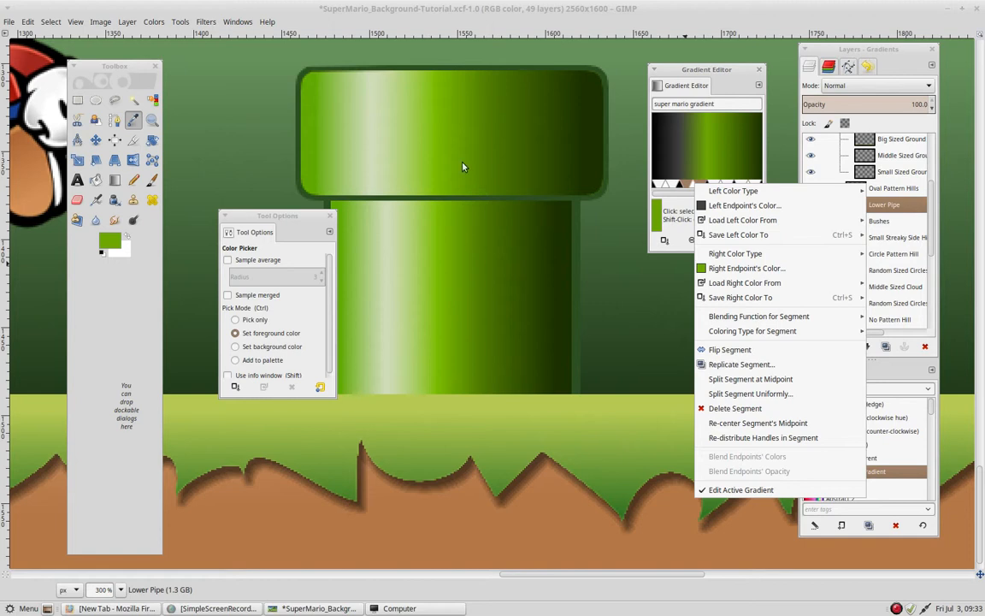
click(724, 67)
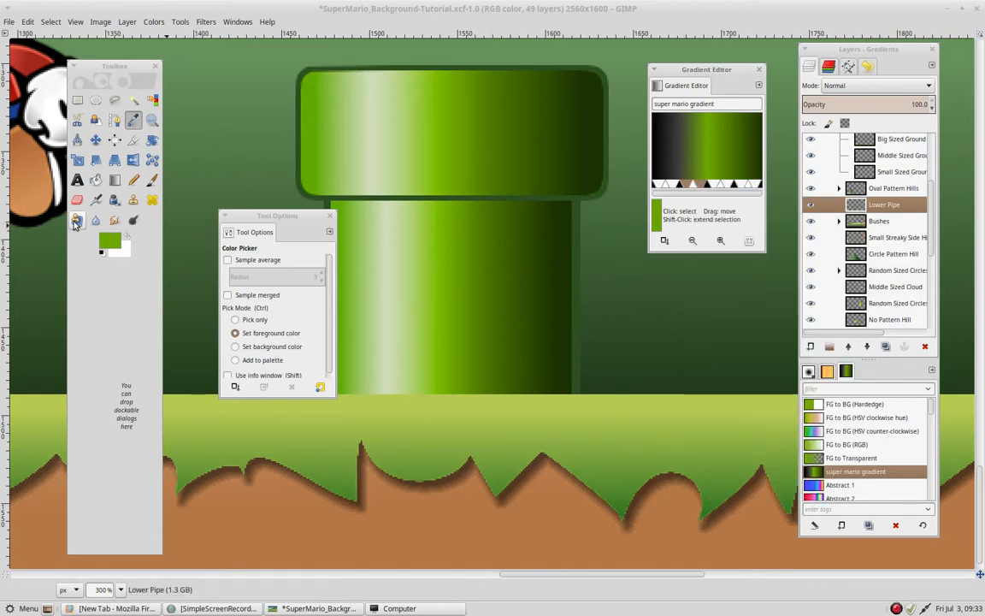
click(395, 119)
right_click(698, 188)
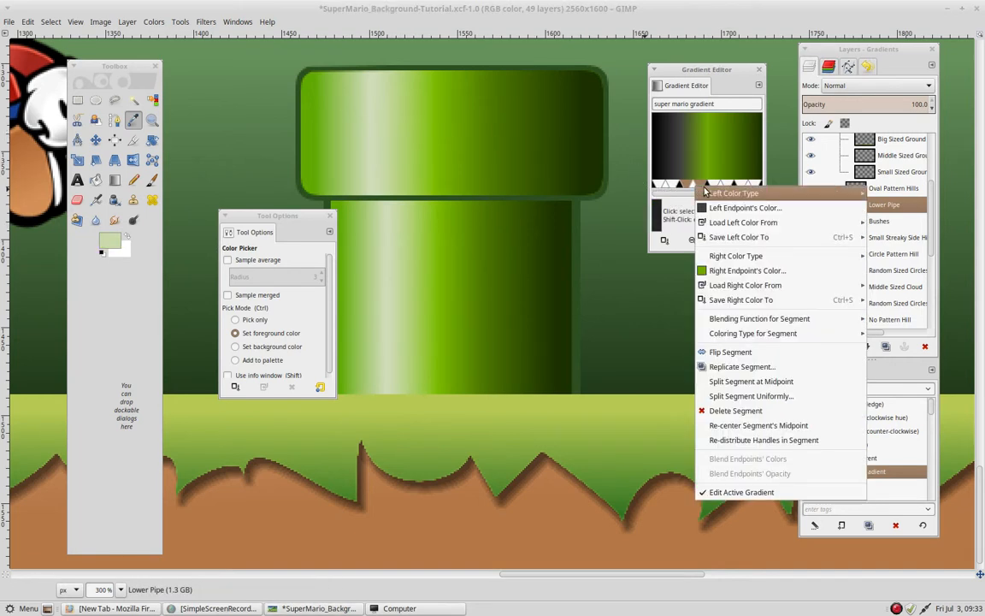
mouse_move(733, 196)
click(640, 208)
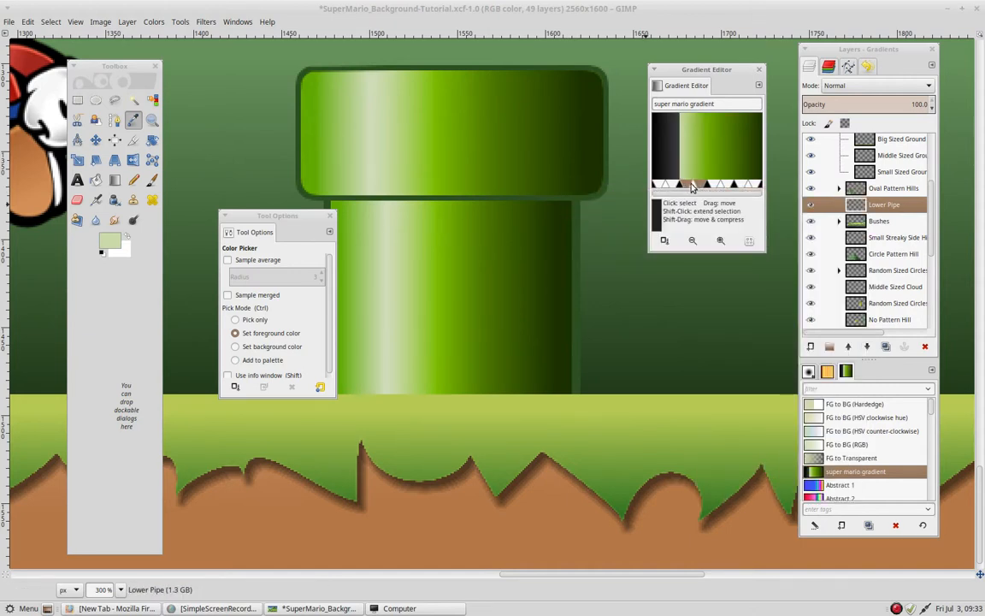
right_click(695, 187)
mouse_move(731, 194)
click(641, 197)
- Set the first segment's right endpoint to the same pale green foreground color and make it Fixed
right_click(669, 187)
click(890, 271)
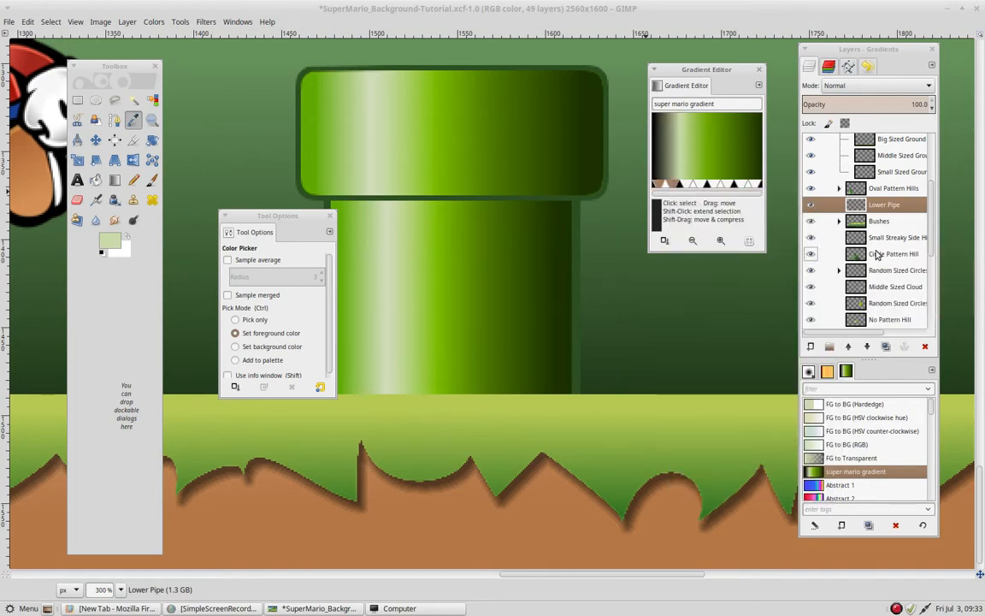
right_click(666, 188)
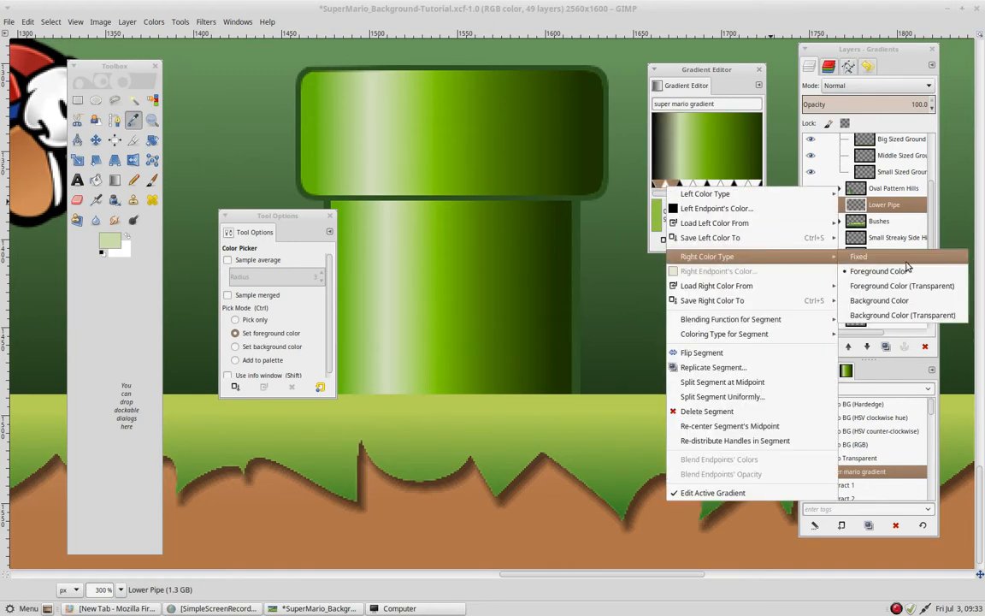
click(906, 260)
- Sample the green near the pipe's left edge, apply it to the first segment's left endpoint, and make it Fixed
click(315, 115)
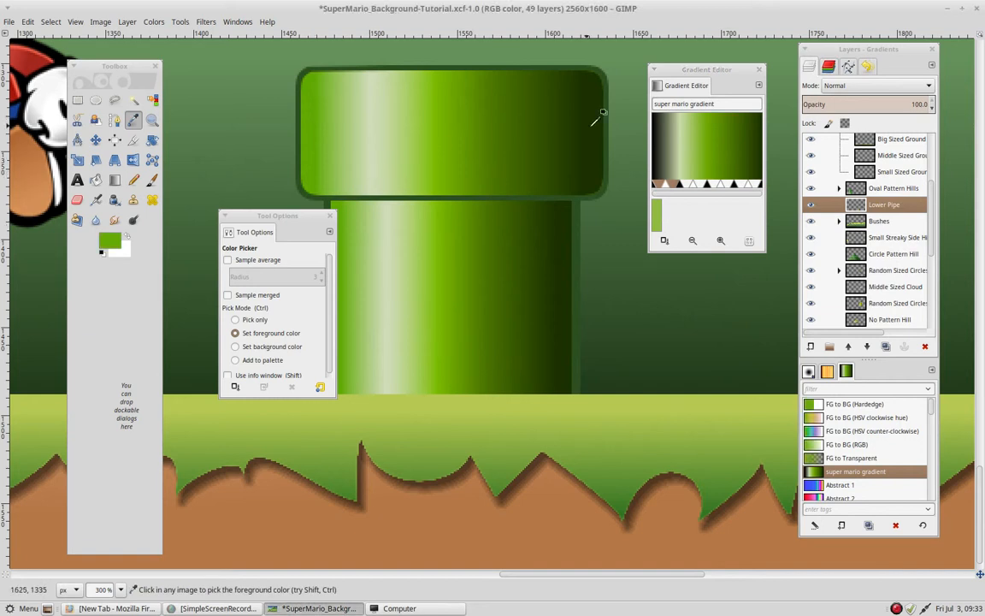
right_click(663, 189)
mouse_move(727, 173)
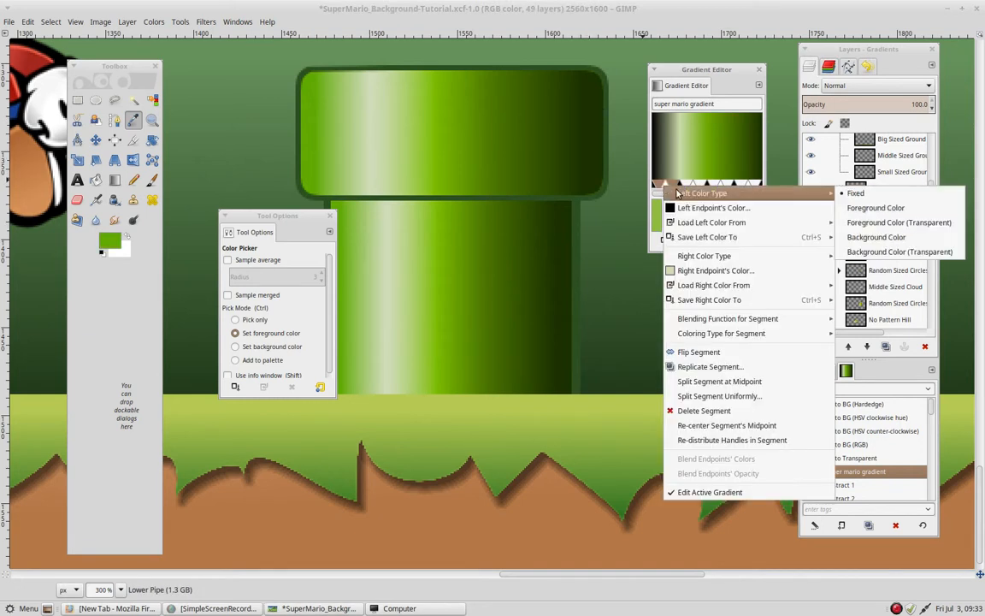
click(810, 189)
right_click(674, 188)
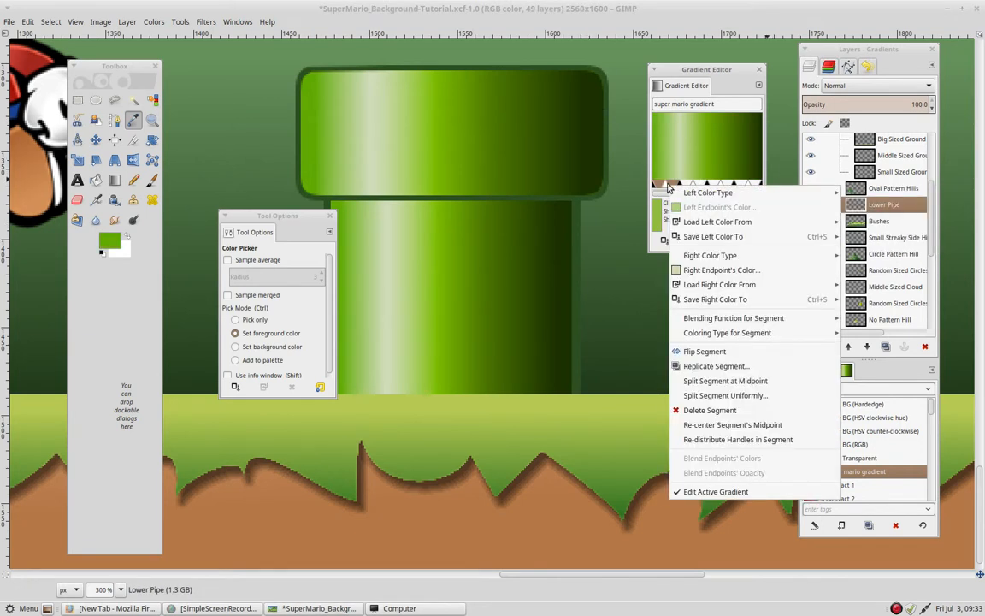
mouse_move(671, 193)
click(851, 207)
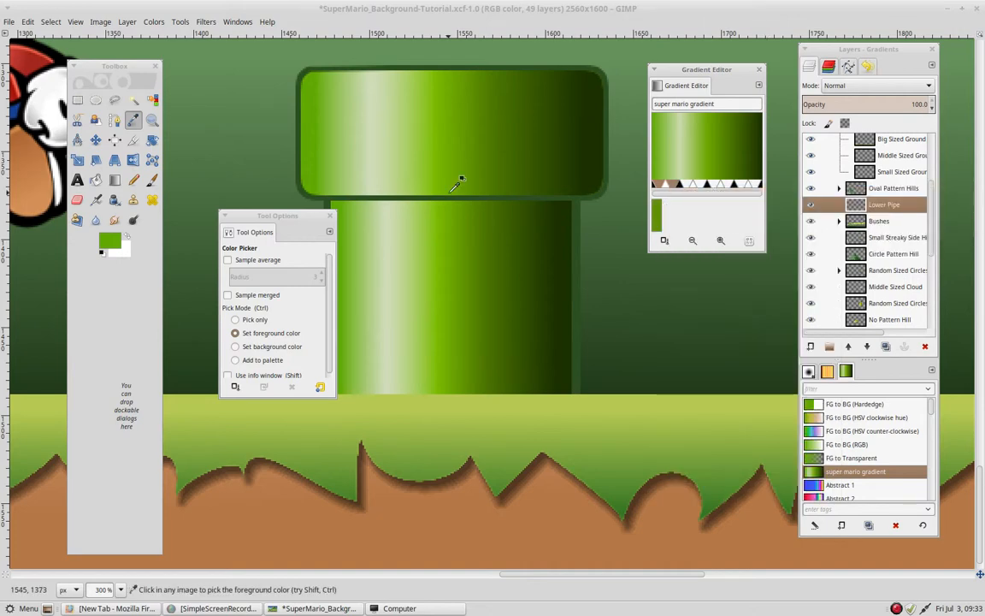
- Add a new layer group above the Lower Pipe layer and name it "pipe"
key(minus)
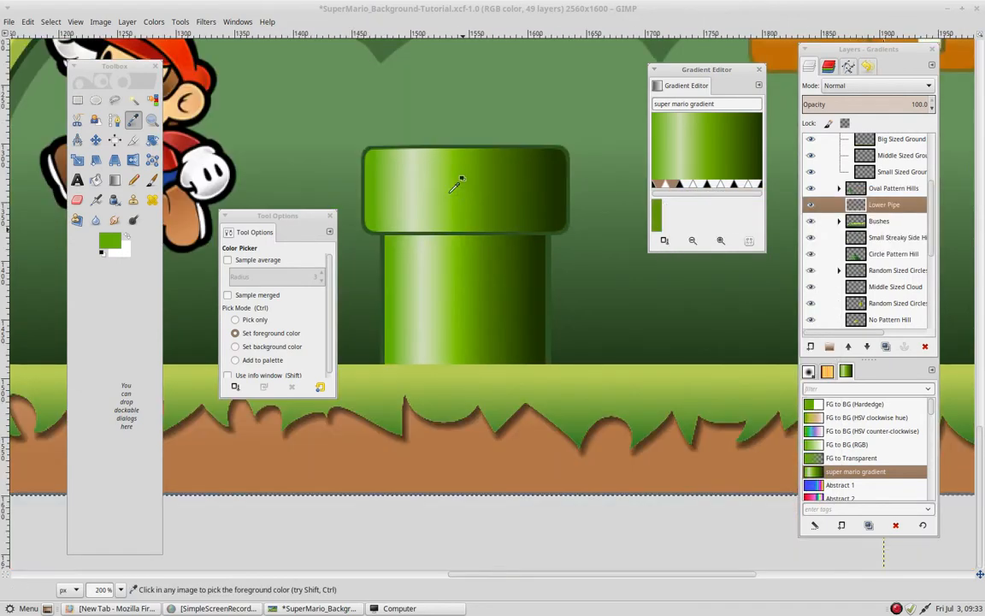
click(828, 347)
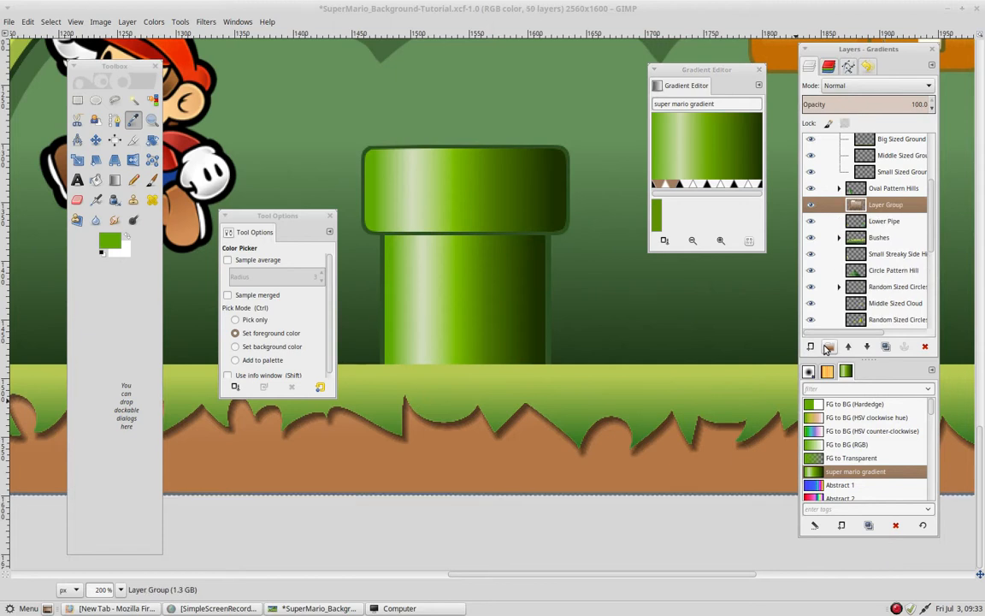
double_click(885, 204)
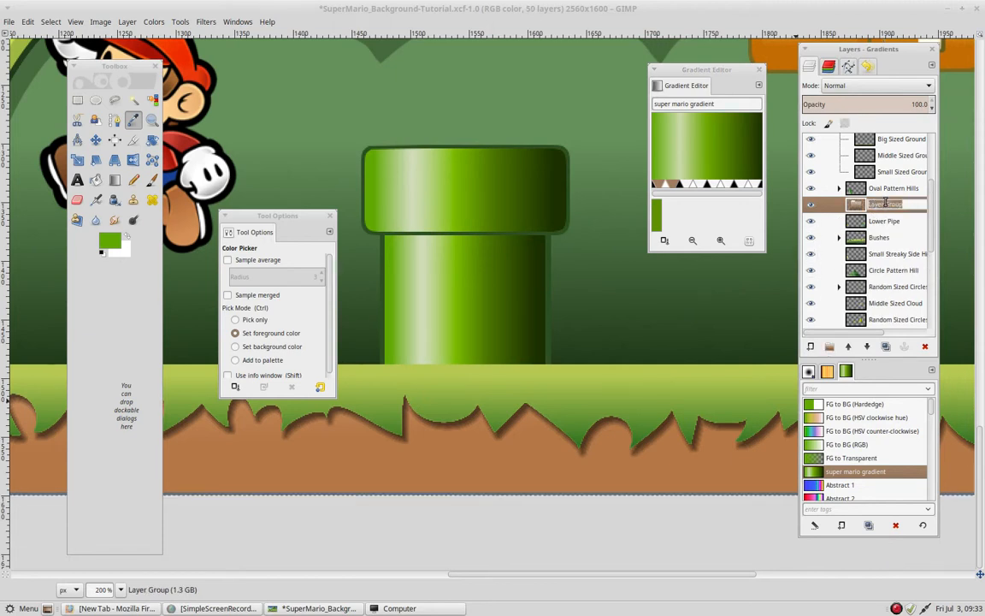
text(pipe)
key(Return)
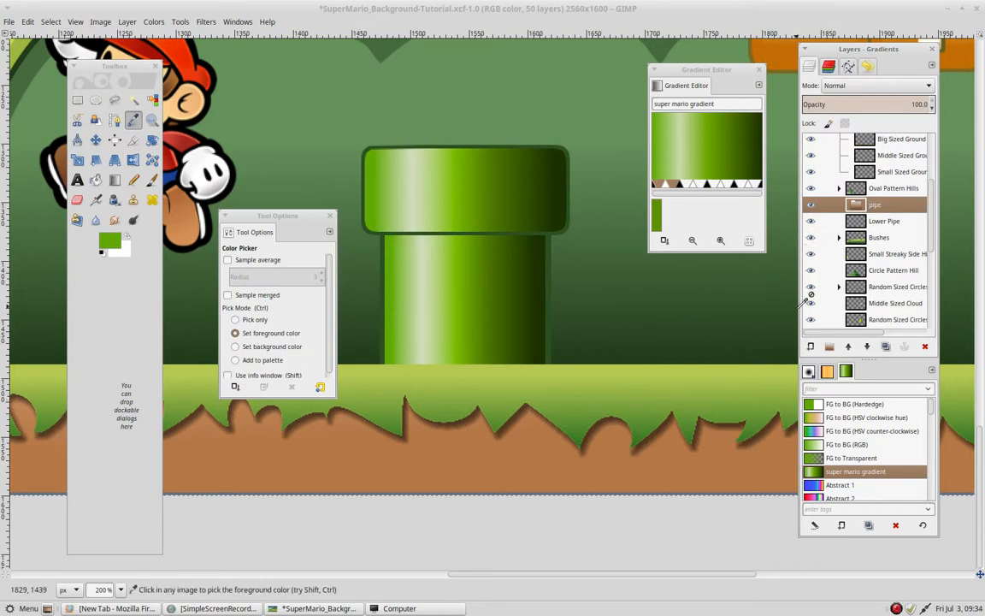
- Add a transparent 2560 × 1600 px layer named "upper frame" inside the pipe group
key(ctrl+shift+n)
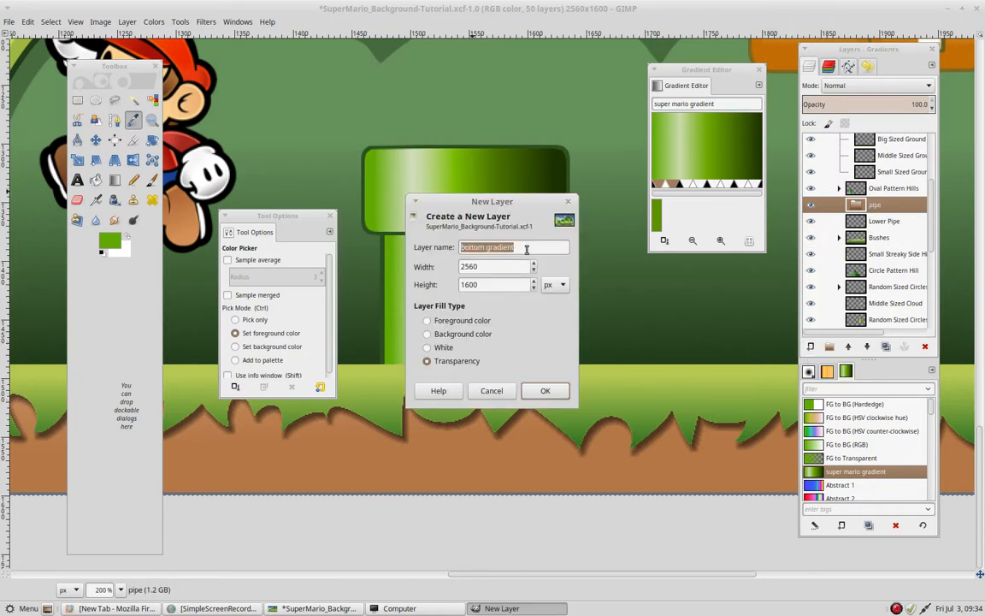
text(upper)
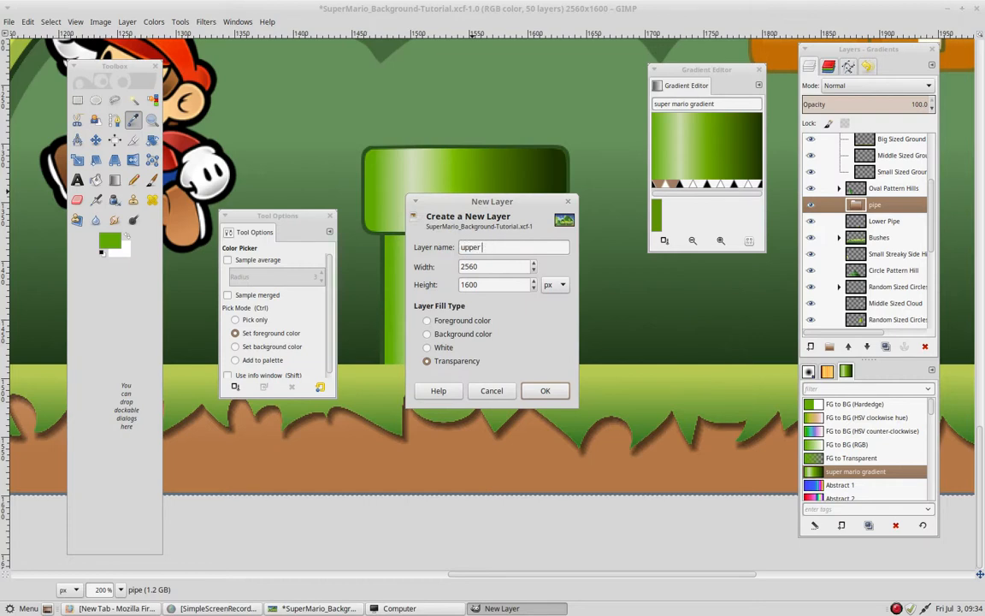
text( frame)
key(Return)
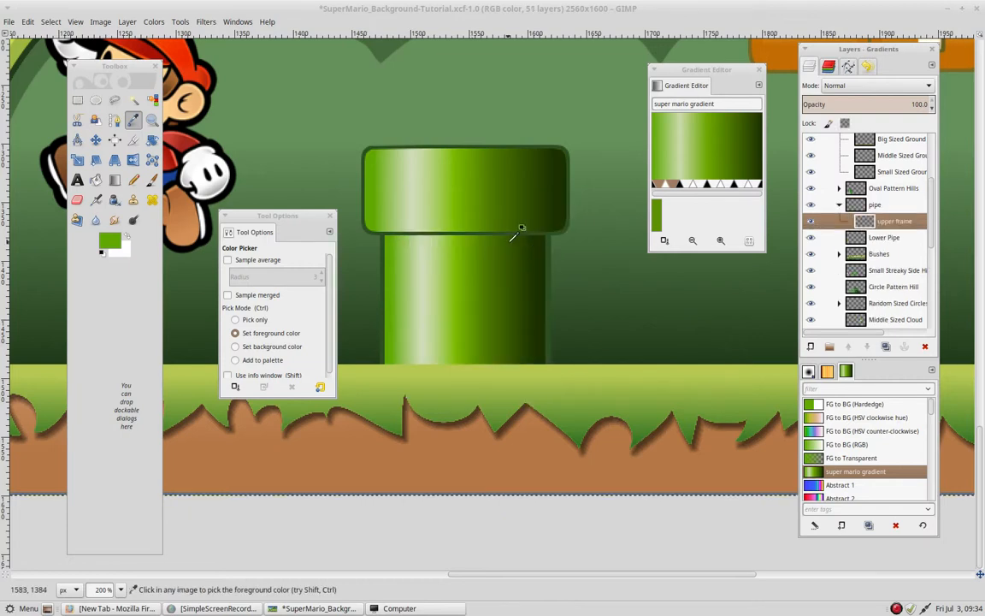
- Sample the dark green of the pipe's outline from the Lower Pipe layer as the foreground color
key(plus)
key(plus)
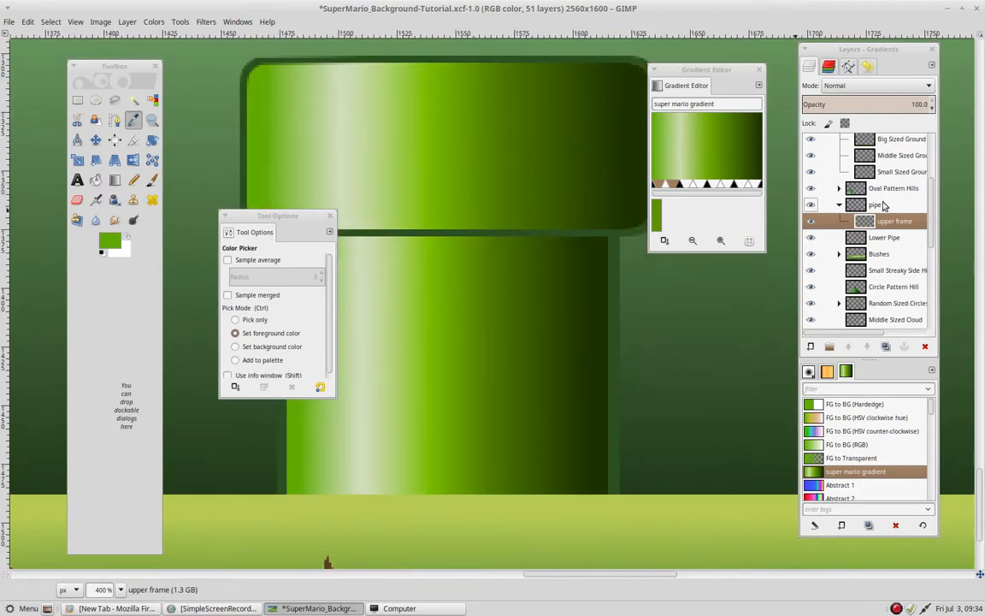
click(855, 237)
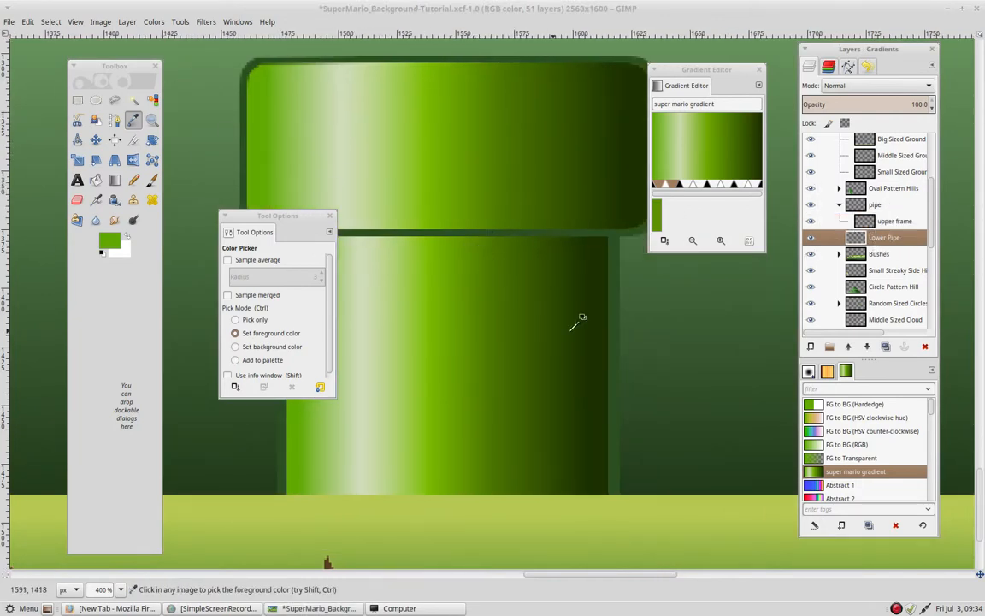
drag(567, 158, 518, 211)
key(d)
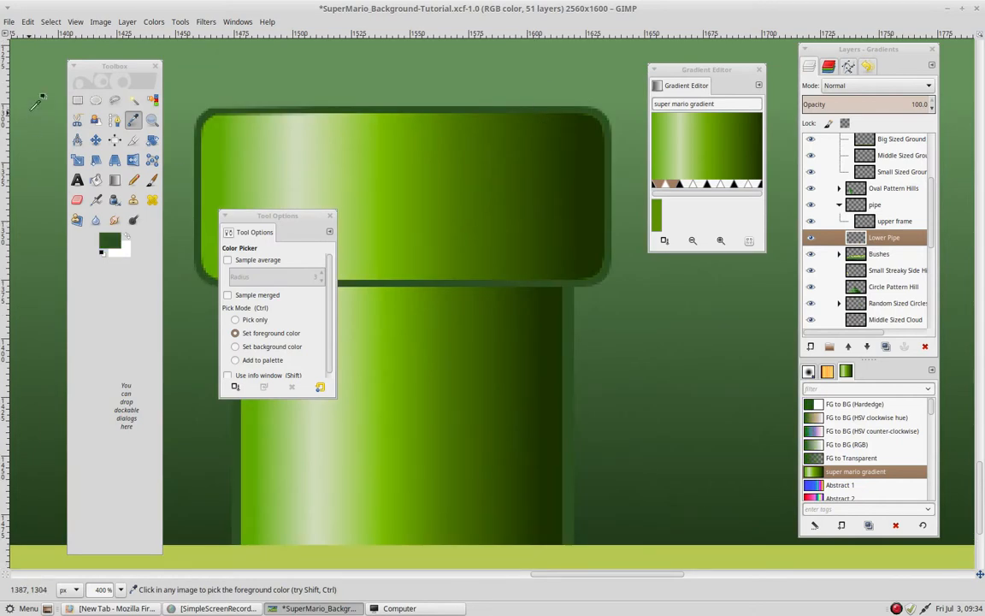
click(77, 101)
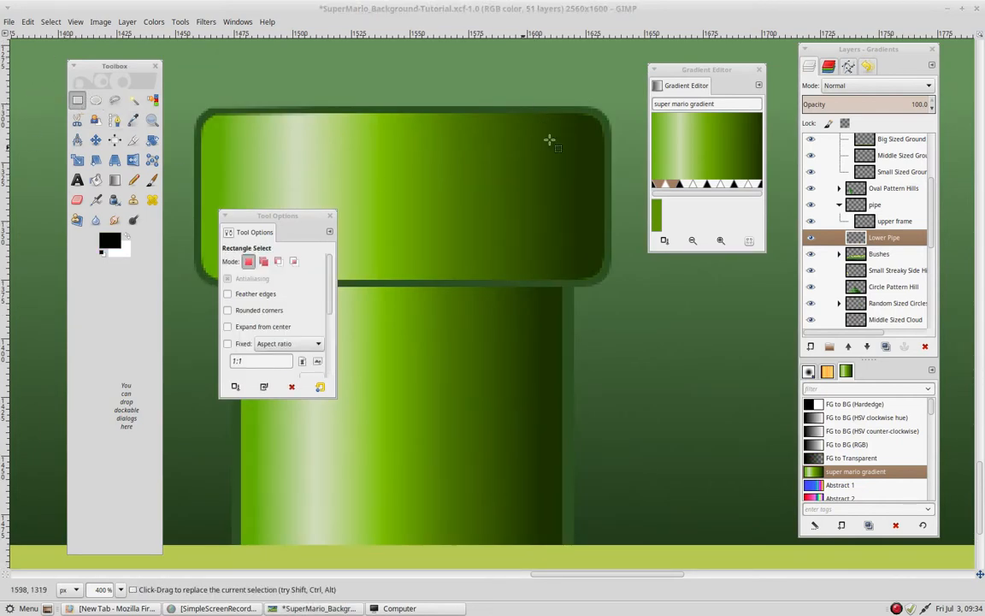
click(134, 124)
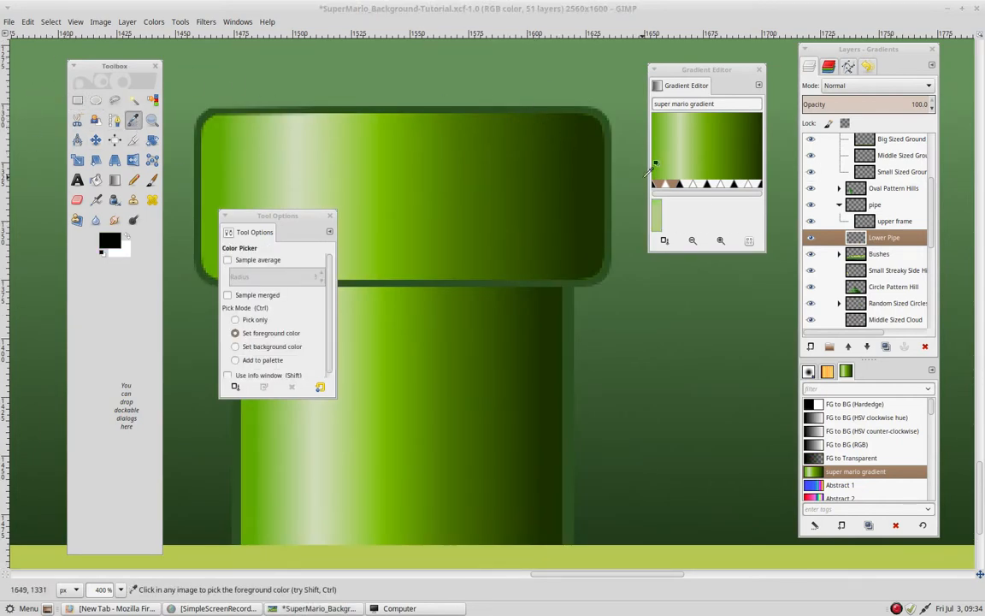
click(598, 154)
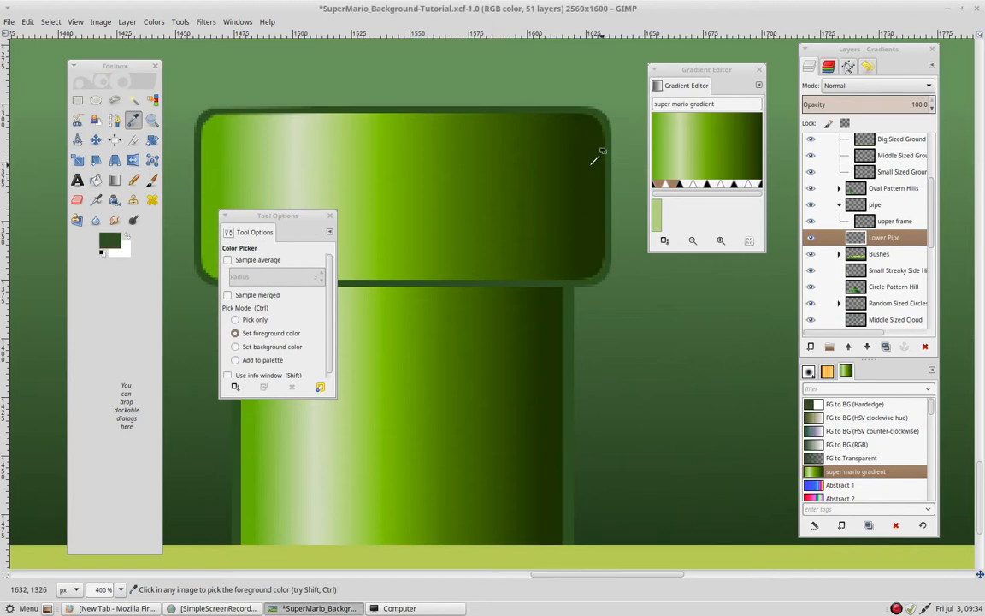
- Select the upper pipe section including its outline with a rounded rectangle about 180 × 76 px, corner radius 9.9
click(81, 100)
drag(338, 202, 410, 214)
drag(361, 163, 404, 112)
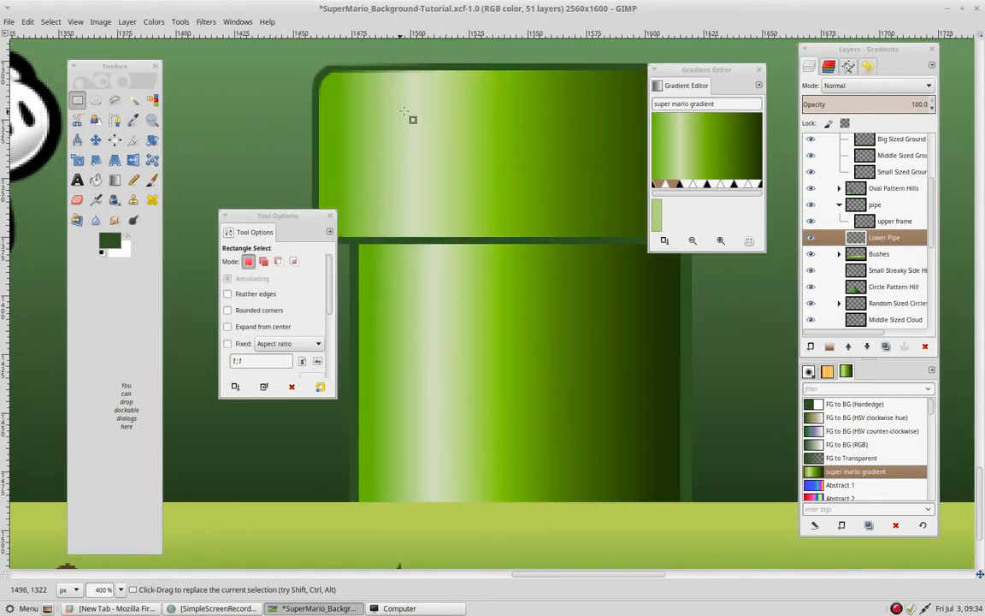
scroll(404, 111, up, 3)
drag(278, 215, 187, 121)
drag(307, 201, 728, 378)
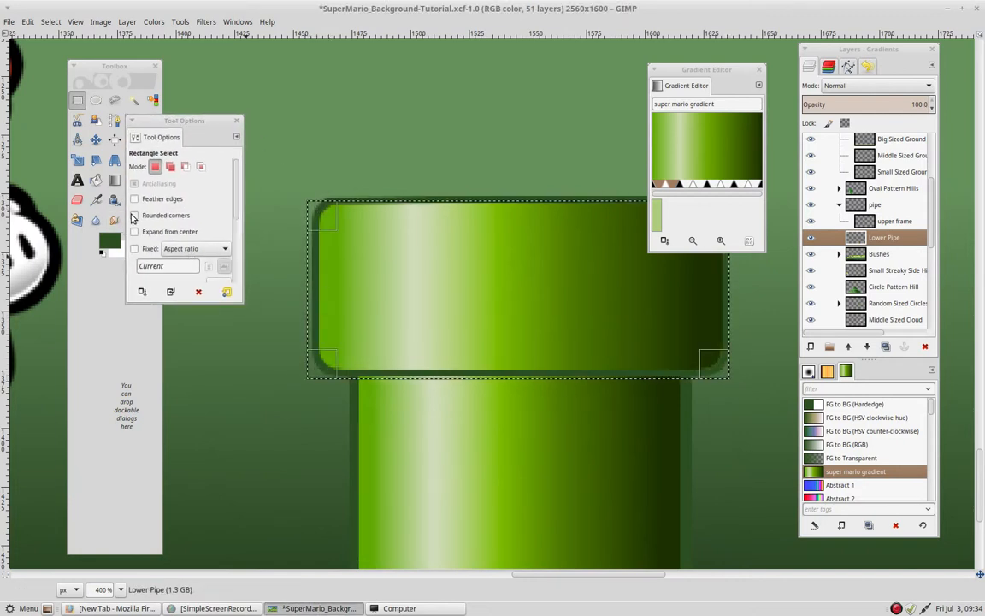
click(133, 215)
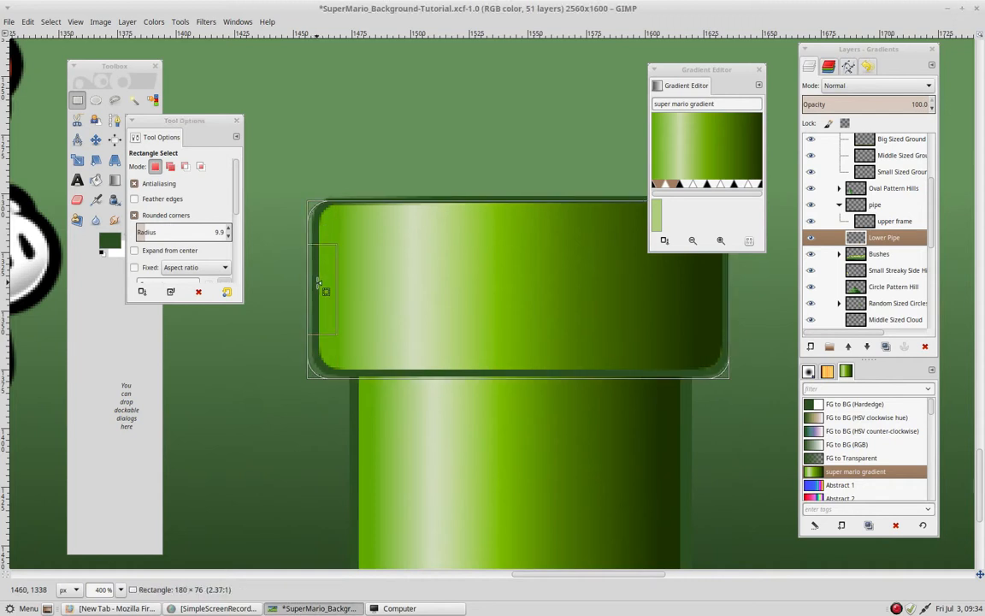
drag(317, 283, 324, 284)
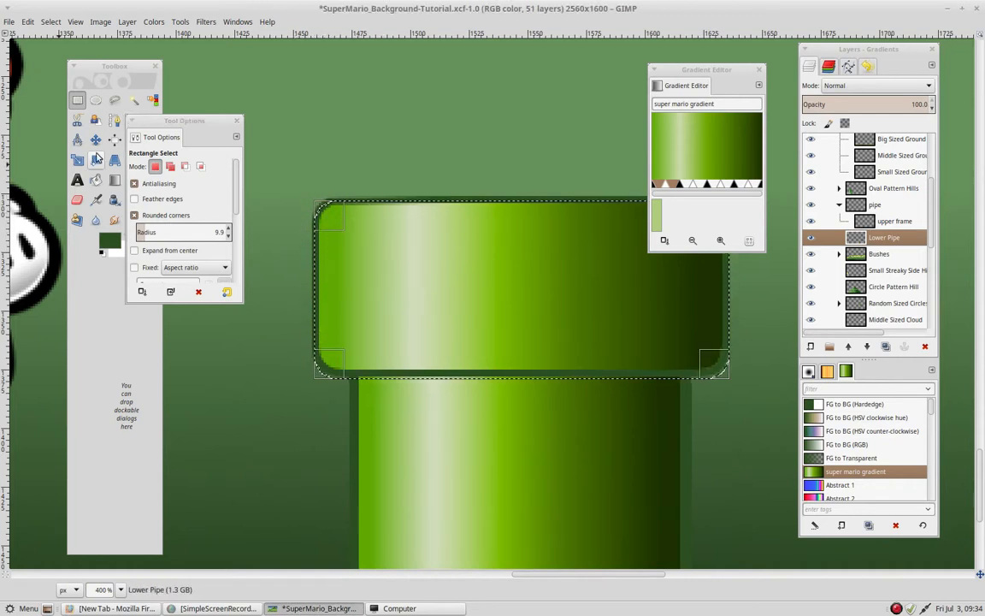
- Fill the rounded selection with the dark green foreground color on the upper frame layer
click(111, 66)
click(95, 179)
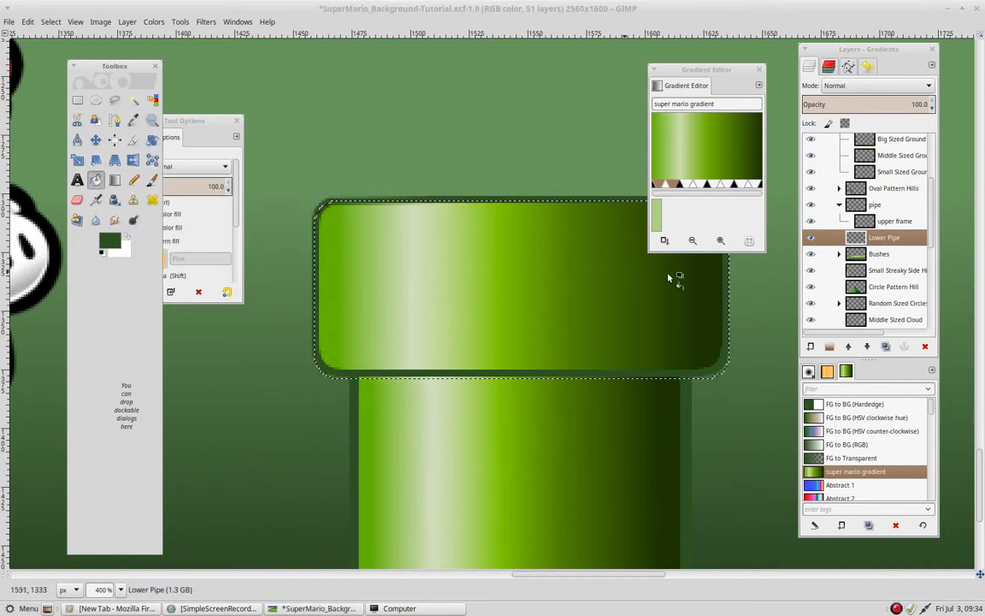
click(889, 221)
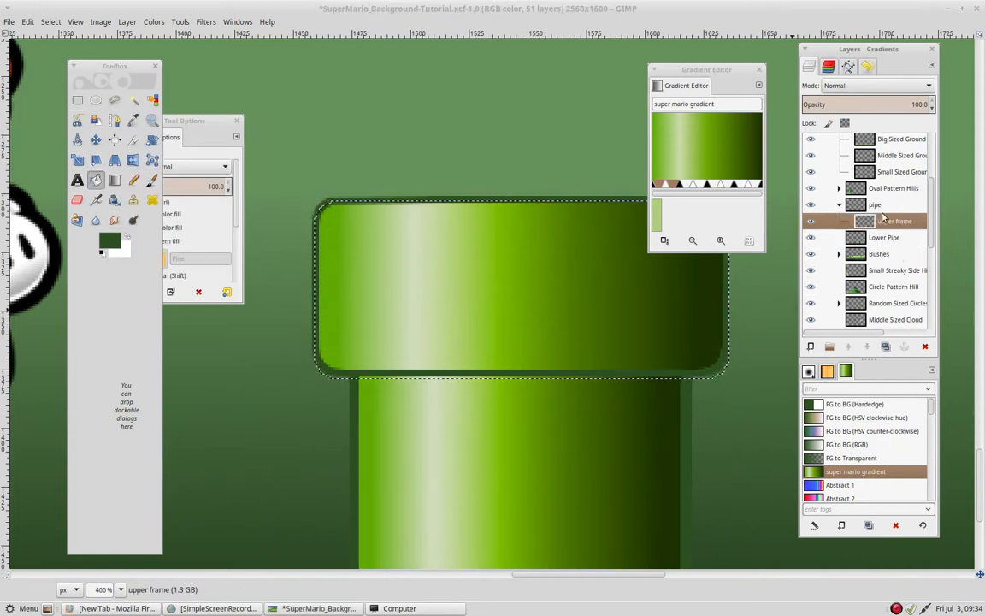
click(483, 252)
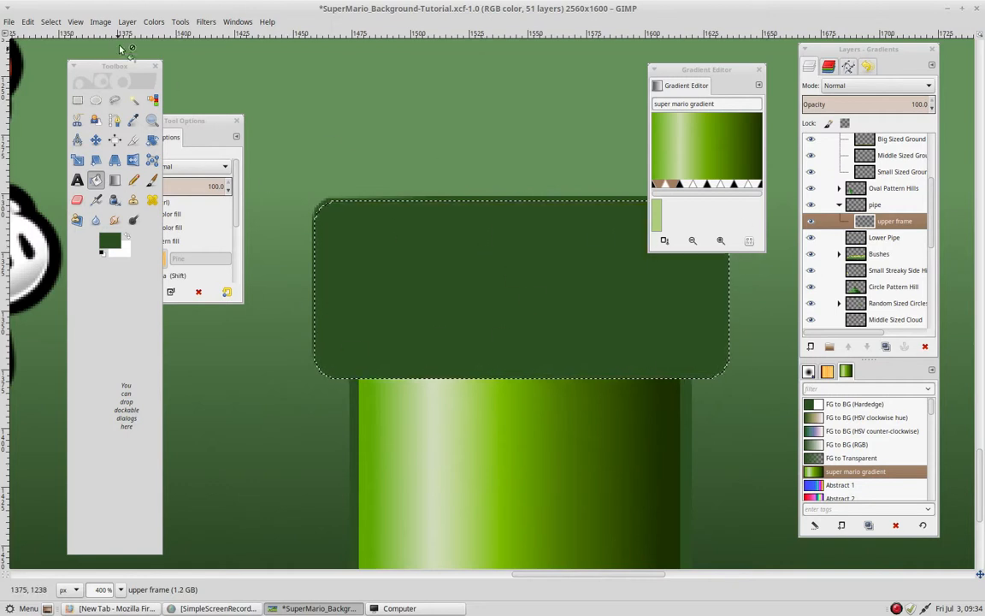
- Shrink the rounded selection by 3 px, keeping the shrink from image border option on
click(48, 22)
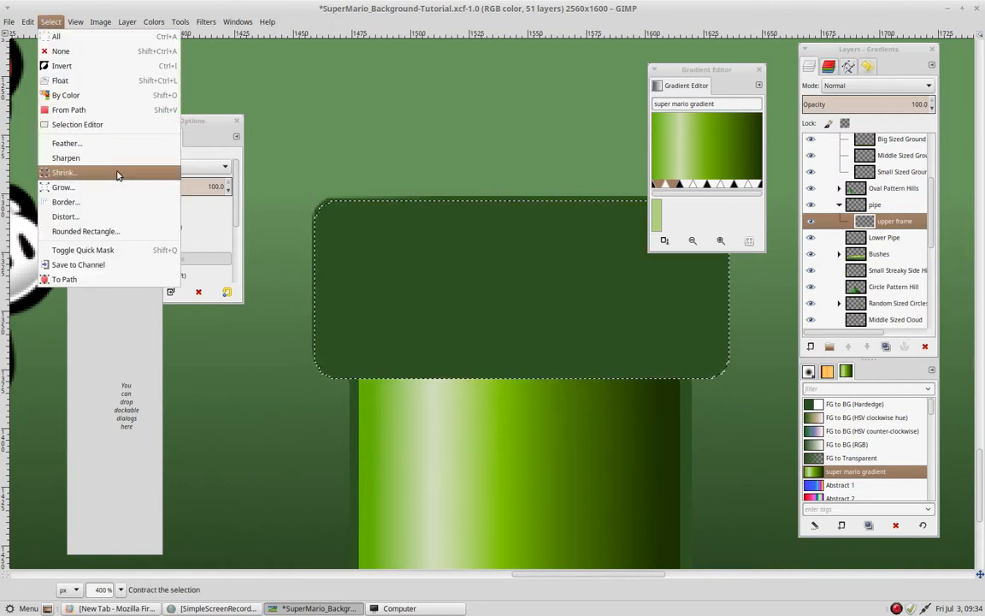
click(111, 171)
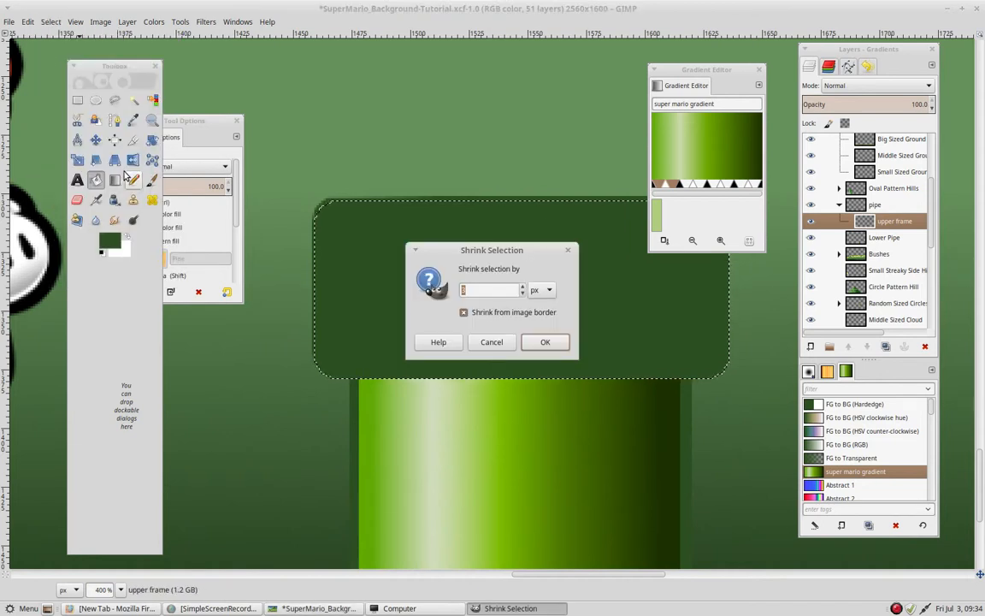
click(549, 340)
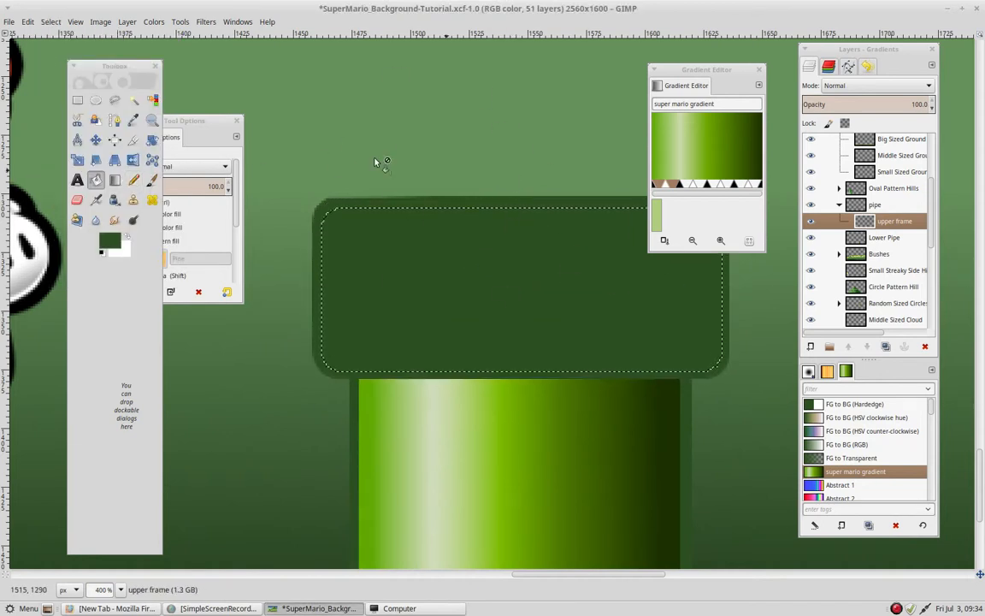
- Add a transparent layer named upper gradient and fill the rounded selection horizontally with the super mario gradient
click(809, 347)
click(516, 247)
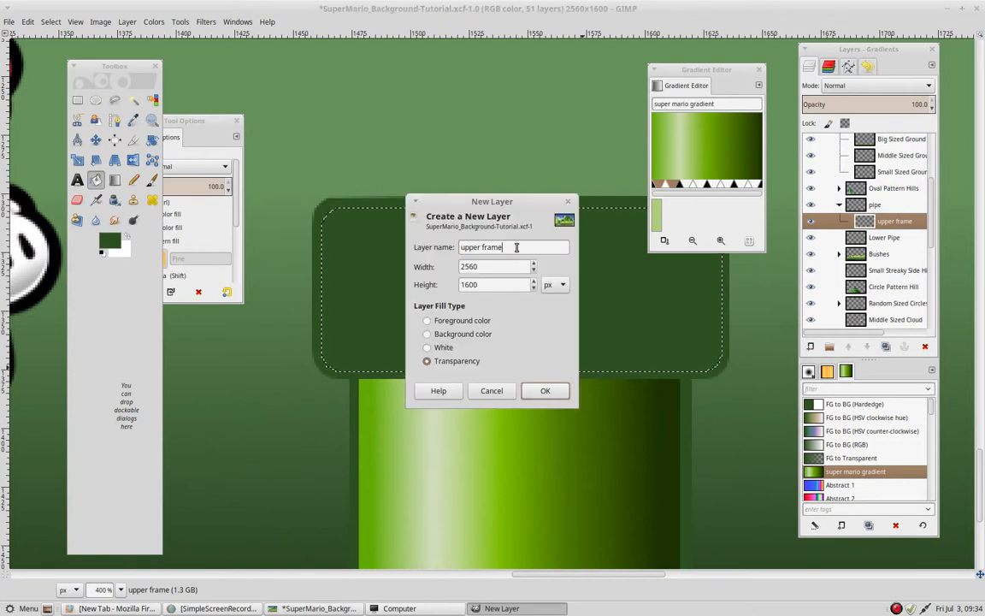
text(f)
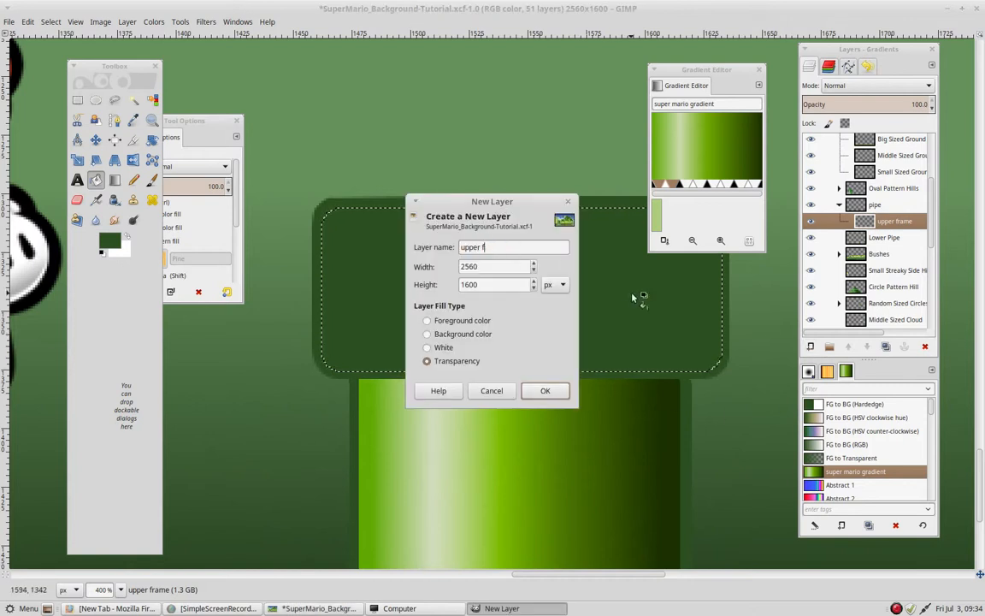
key(BackSpace)
text(gradient)
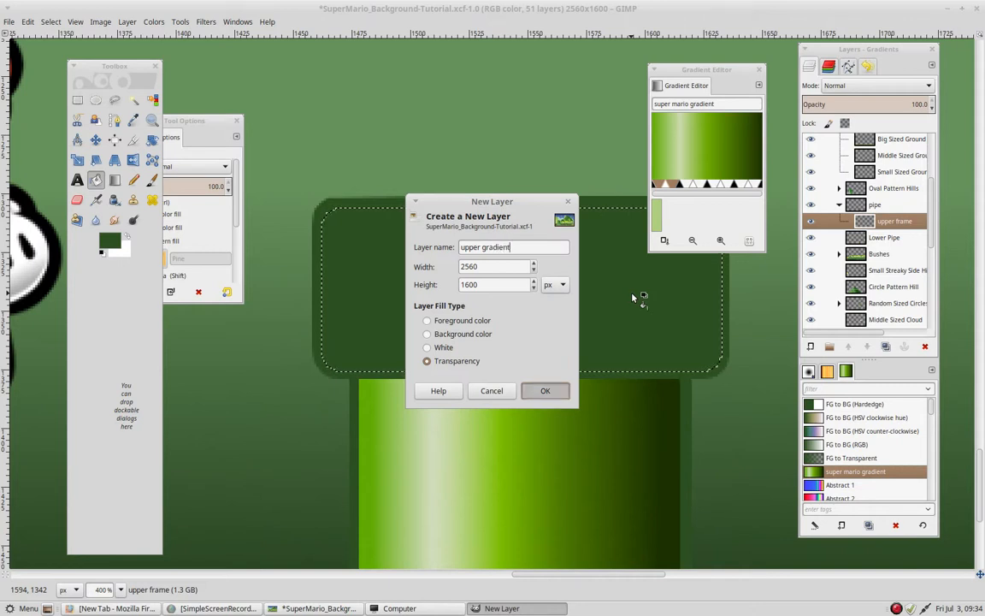
key(Return)
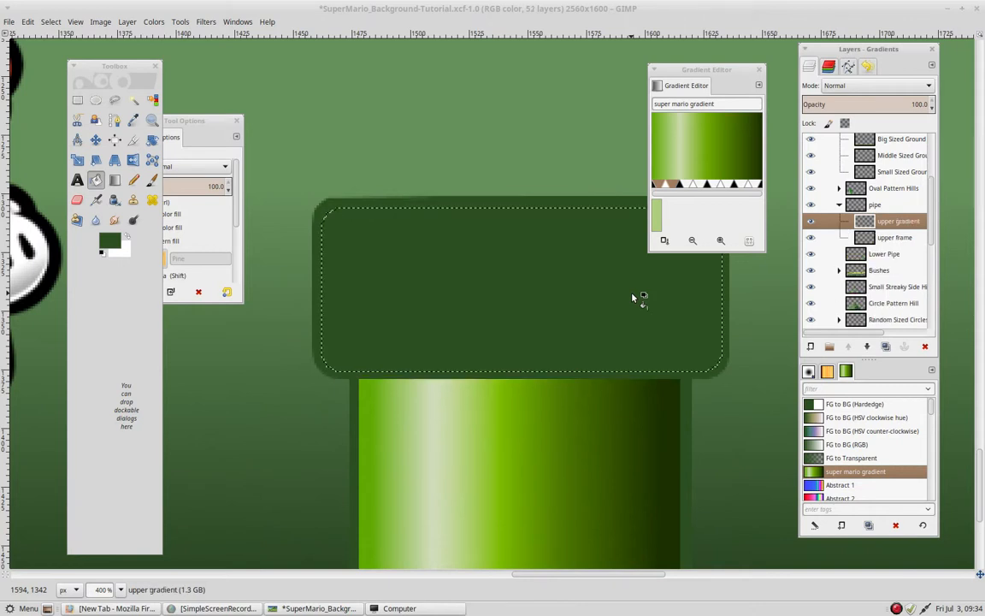
click(114, 179)
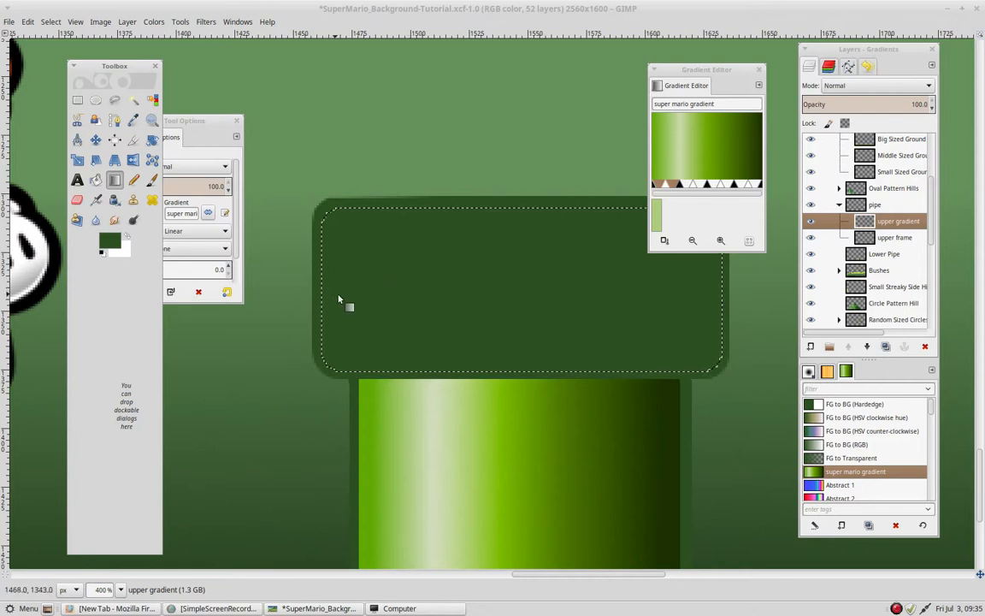
drag(342, 299, 691, 297)
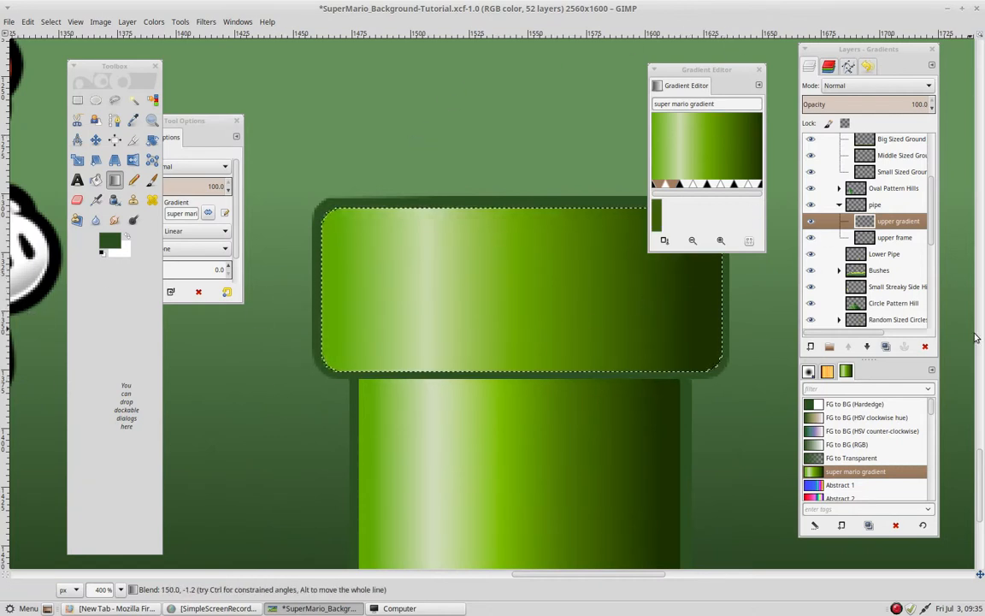
- Add a new transparent layer named lower frame above the upper gradient layer in the pipe group
click(810, 347)
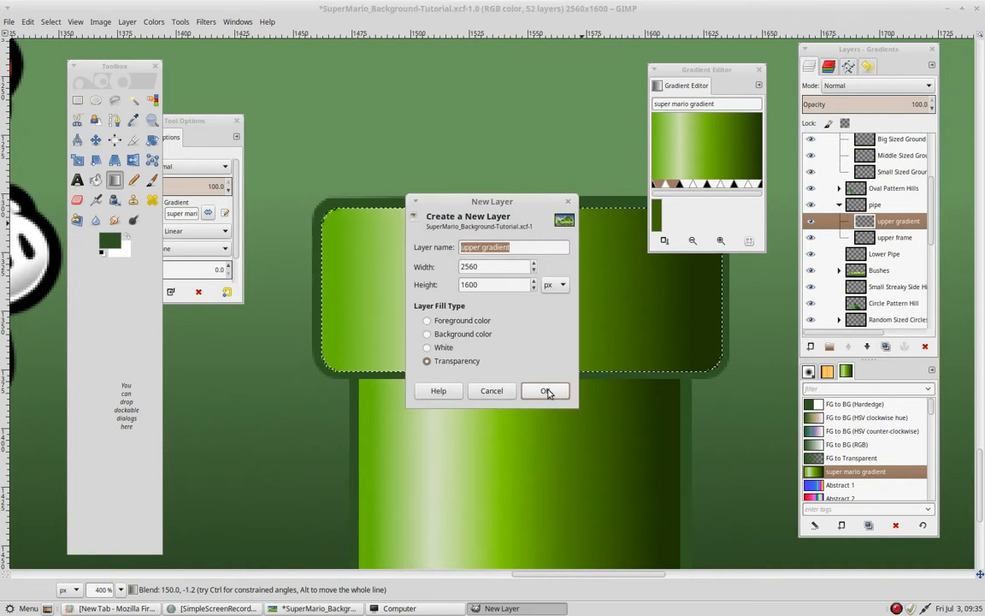
click(528, 247)
drag(527, 247, 483, 250)
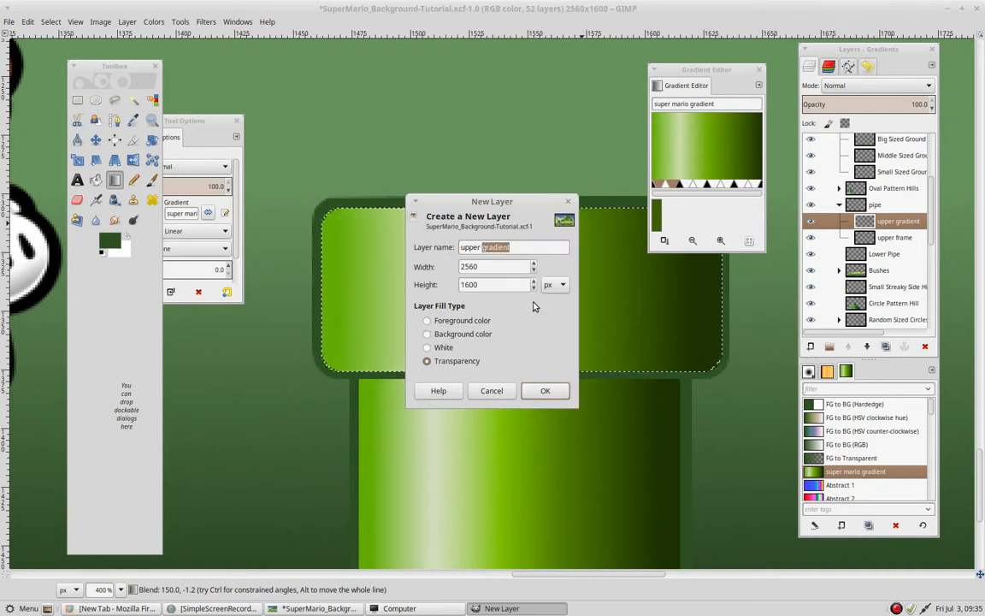
key(BackSpace)
key(BackSpace)
key(BackSpace)
key(BackSpace)
key(BackSpace)
key(BackSpace)
key(BackSpace)
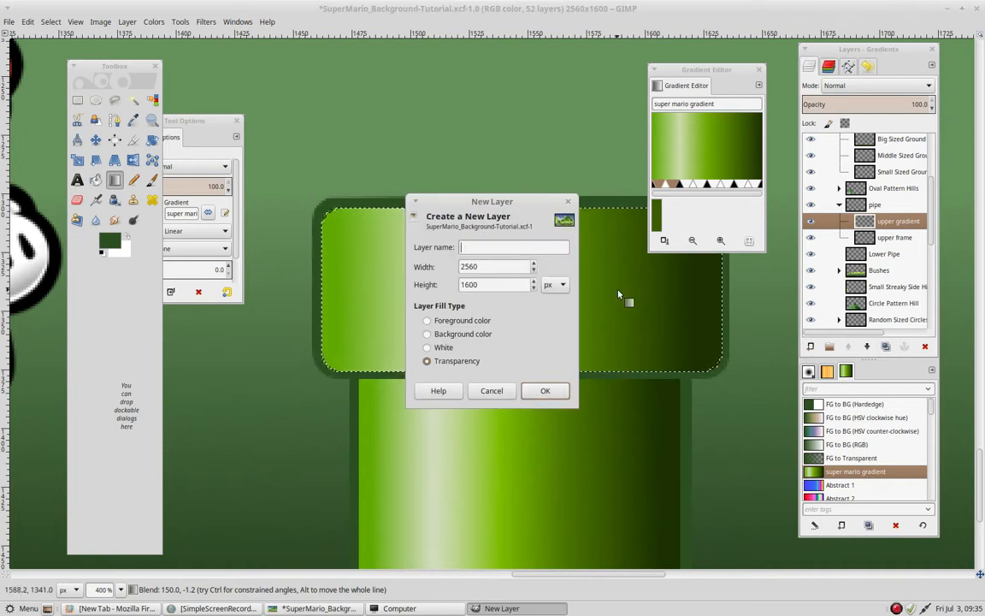
text(lo)
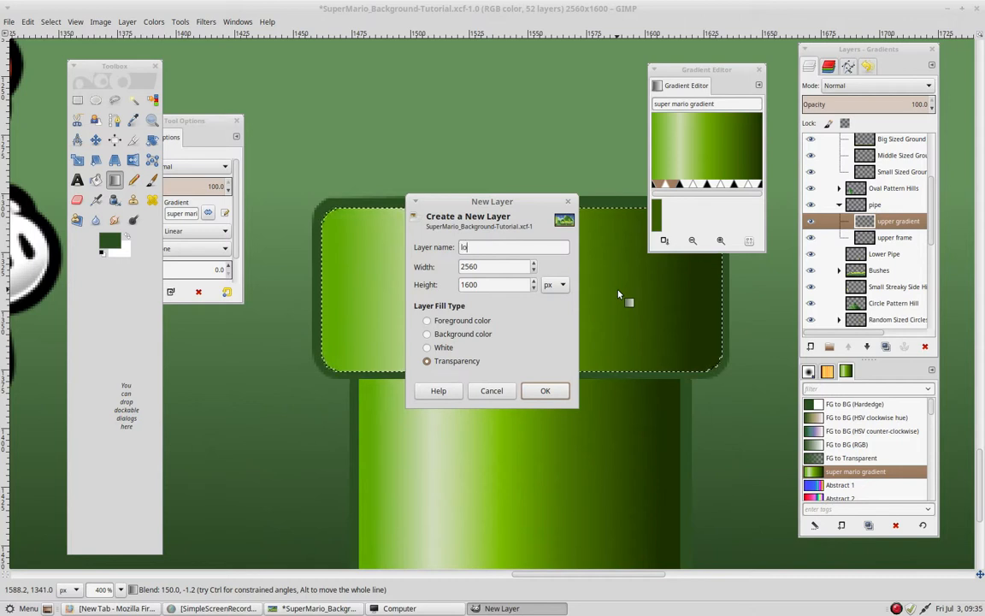
text(wer frame)
key(Return)
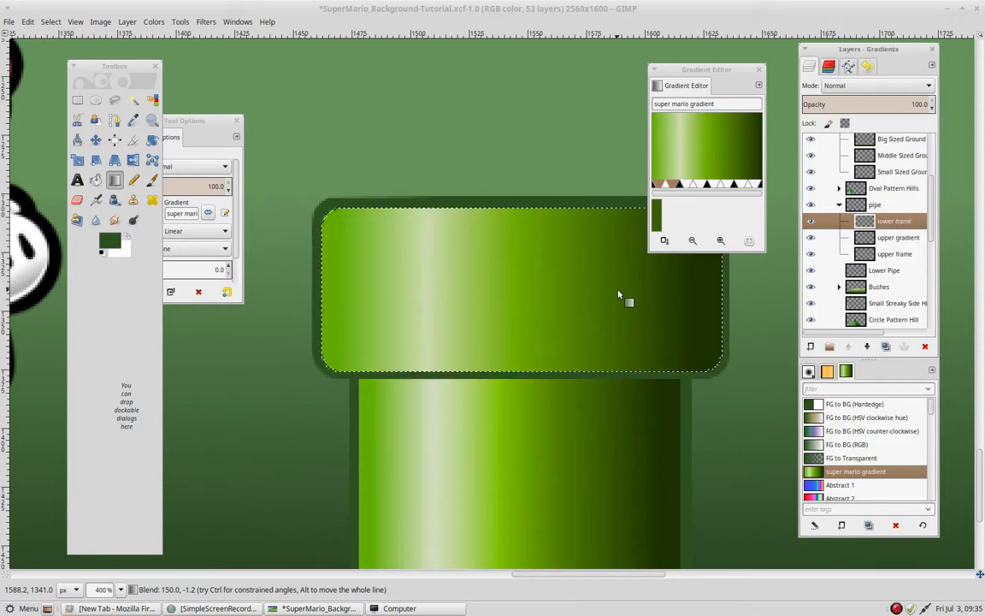
key(ctrl+comma)
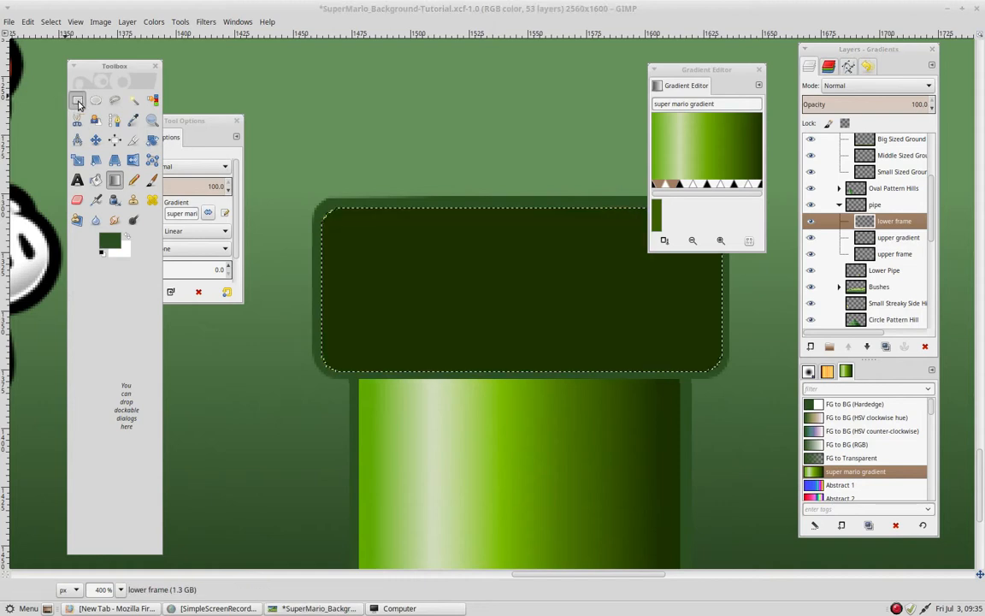
click(77, 100)
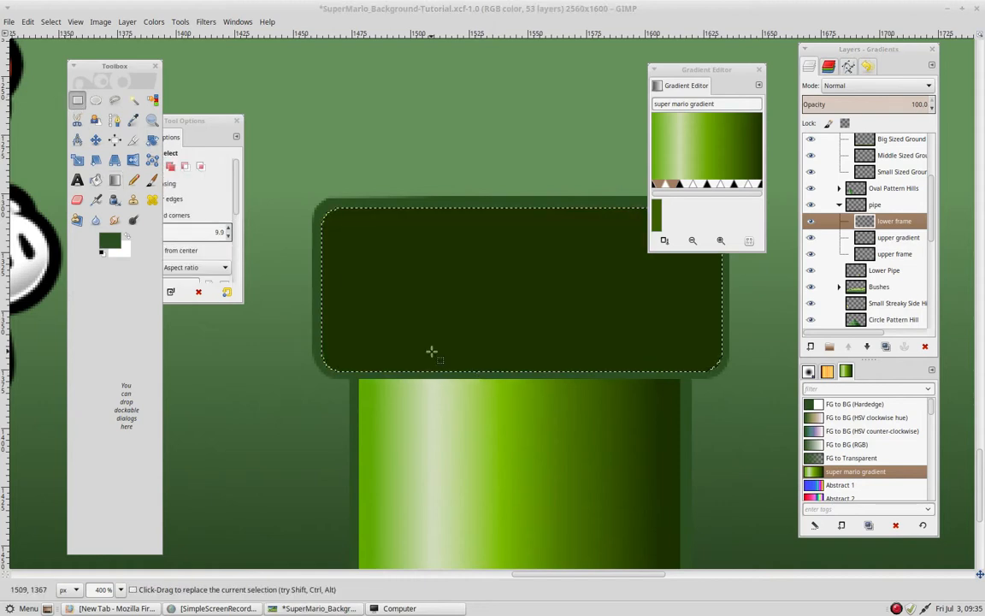
click(29, 22)
click(28, 36)
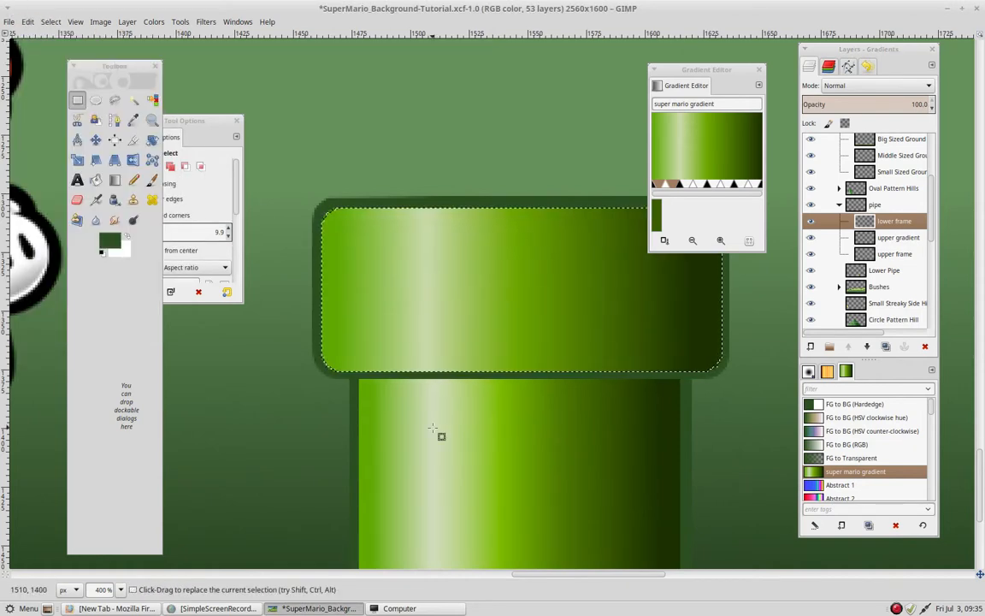
- Select the lower pipe section including its outline with a rectangle reaching slightly into the grass, with rounded corners turned off
scroll(440, 435, down, 3)
drag(354, 239, 689, 514)
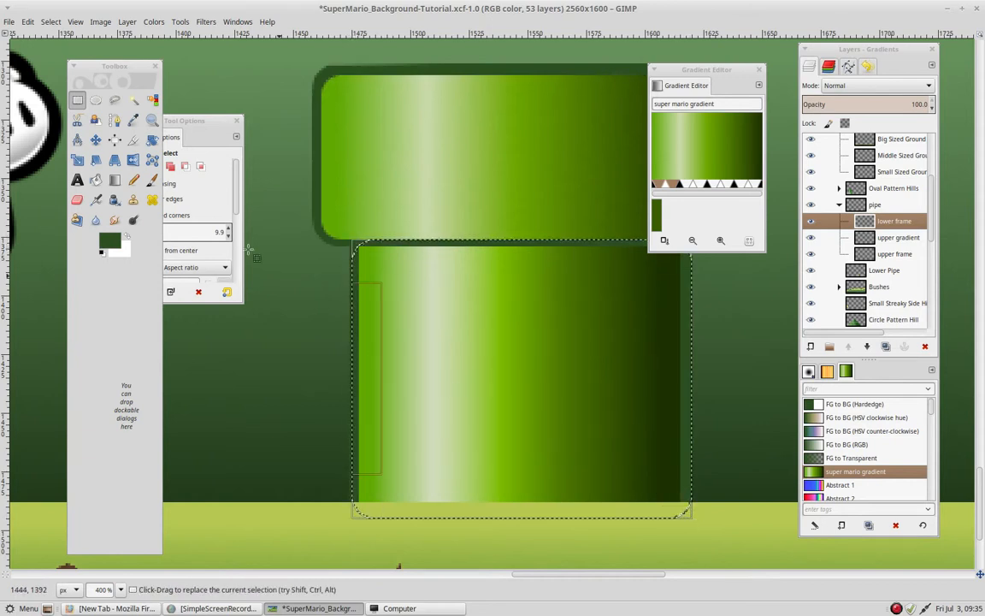
click(190, 122)
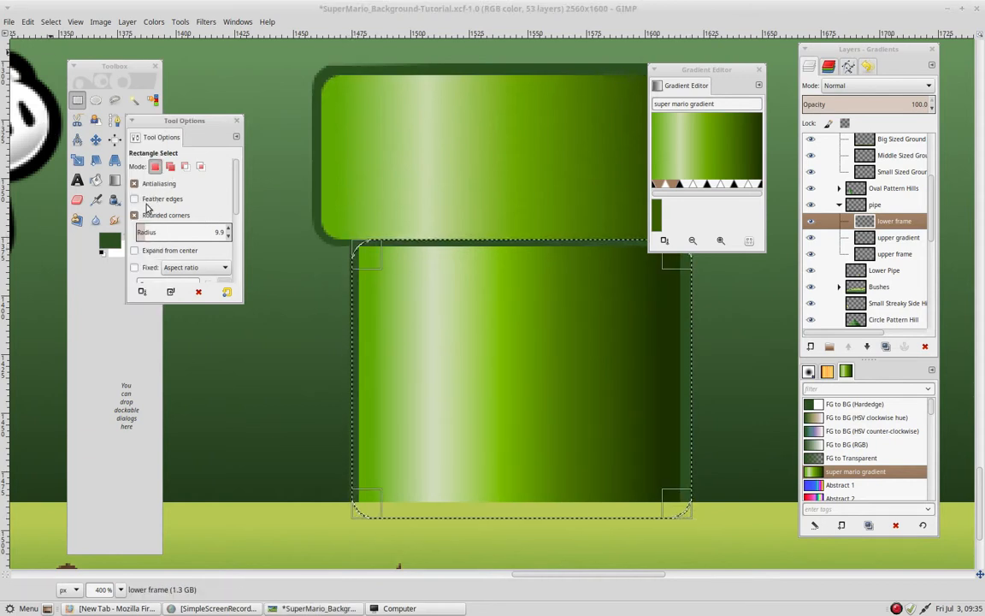
click(134, 214)
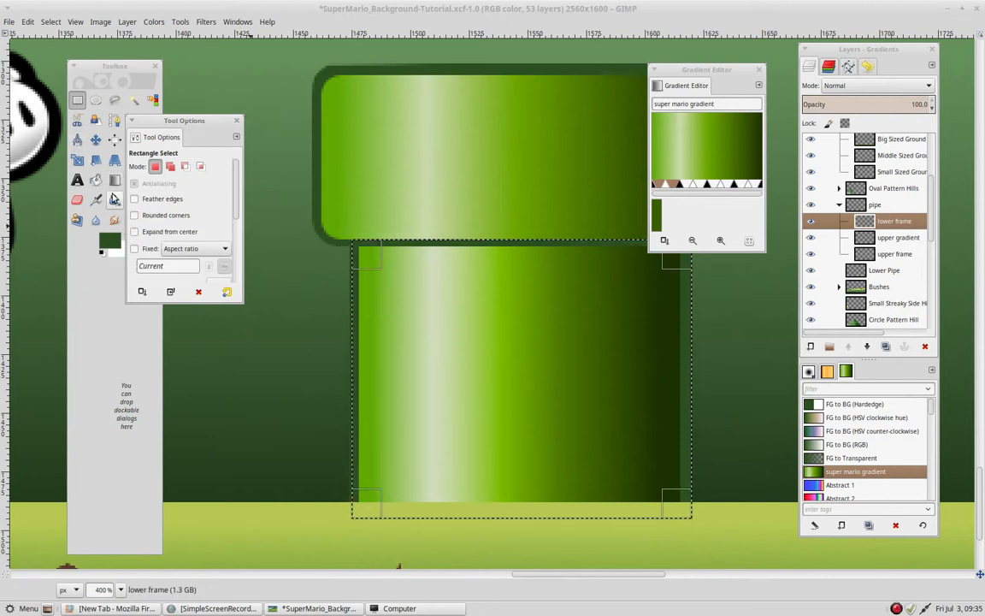
- Fill the rectangular selection with the dark green foreground color on the lower frame layer and shrink the selection by 3 px
click(95, 179)
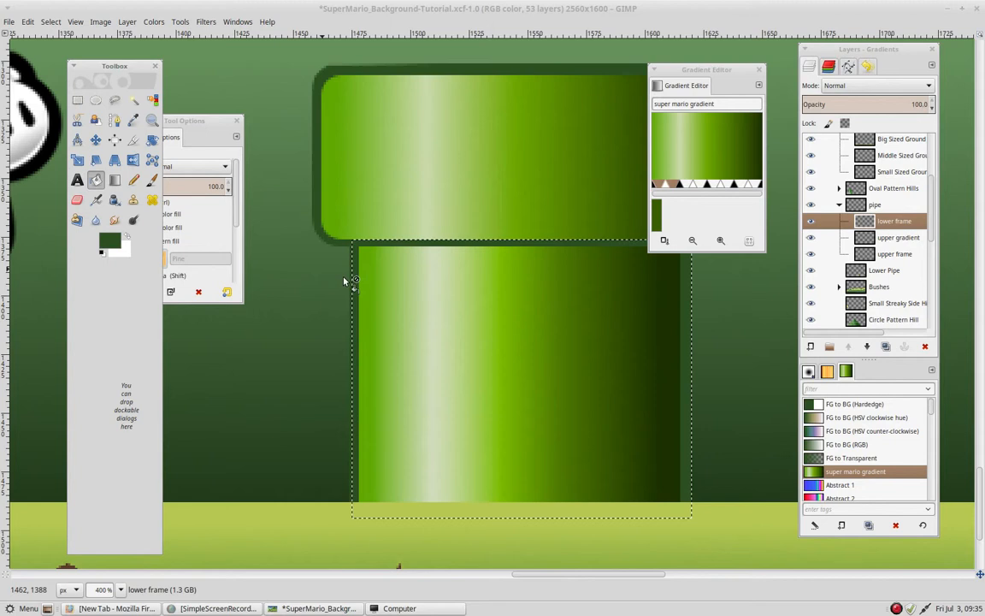
click(419, 297)
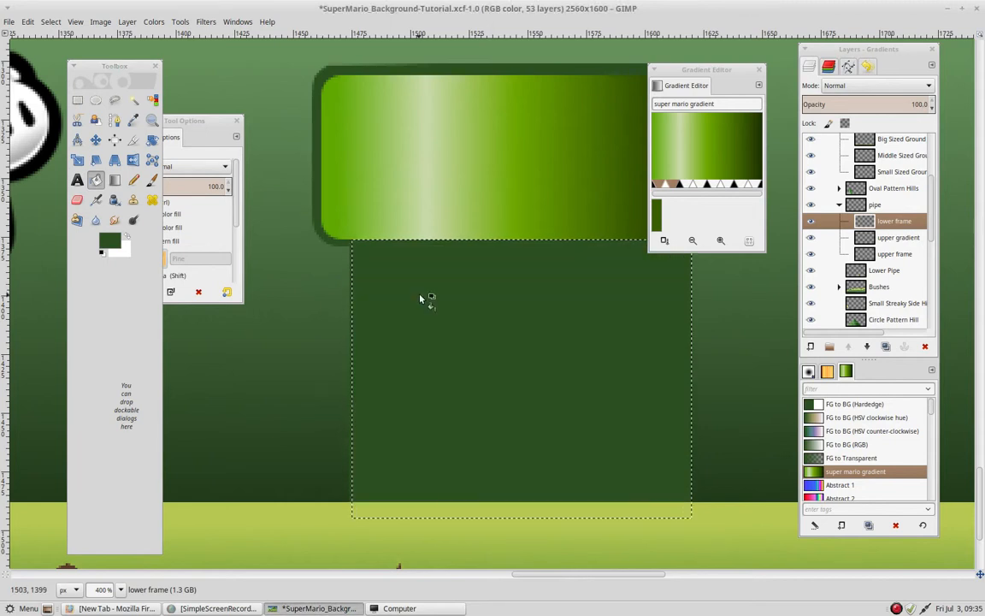
click(51, 21)
click(103, 173)
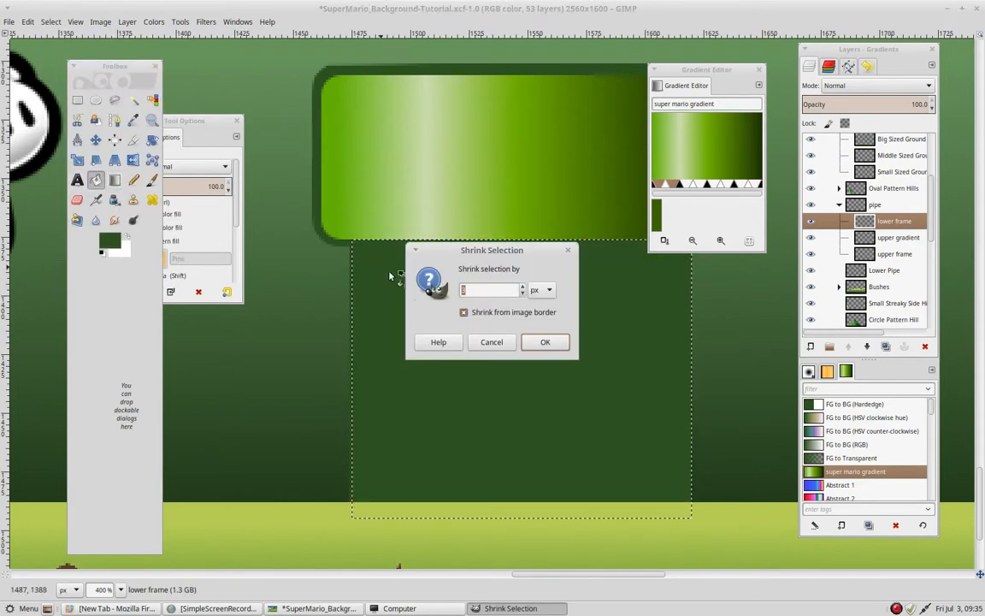
click(548, 344)
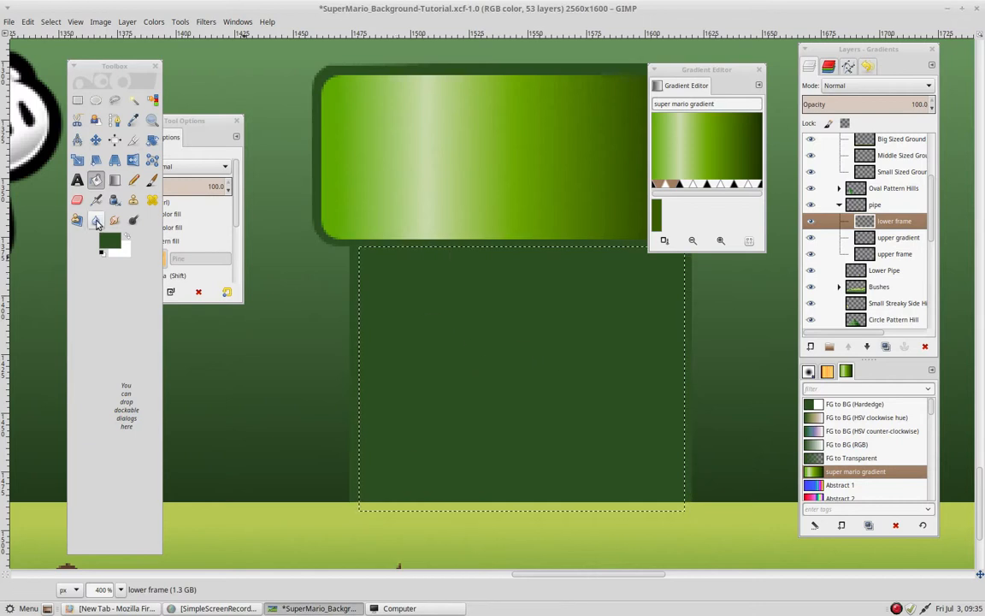
- Add a transparent layer named lower gradient and fill the shrunken selection horizontally with the linear super mario gradient
click(115, 179)
click(812, 347)
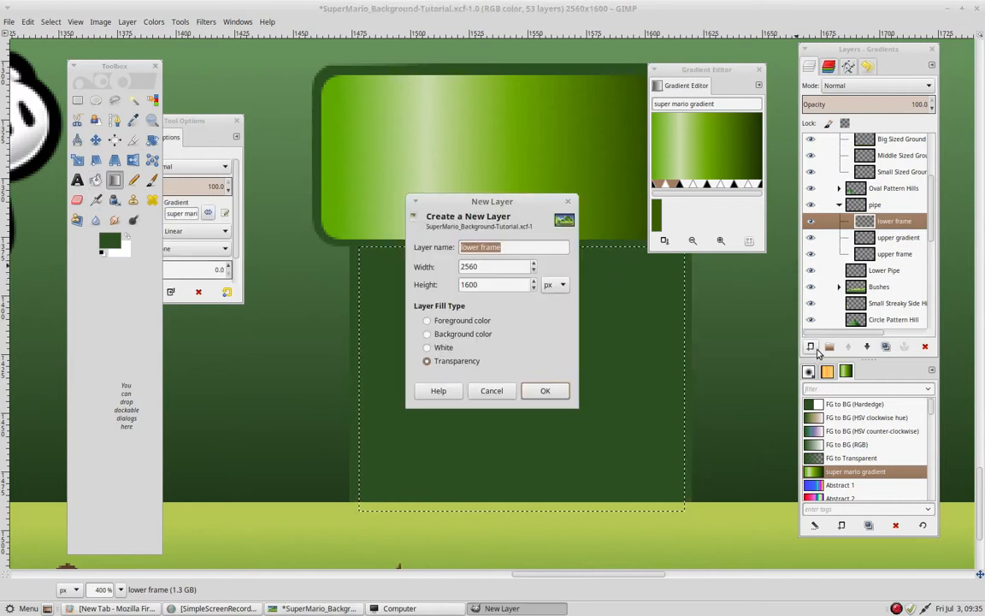
click(517, 247)
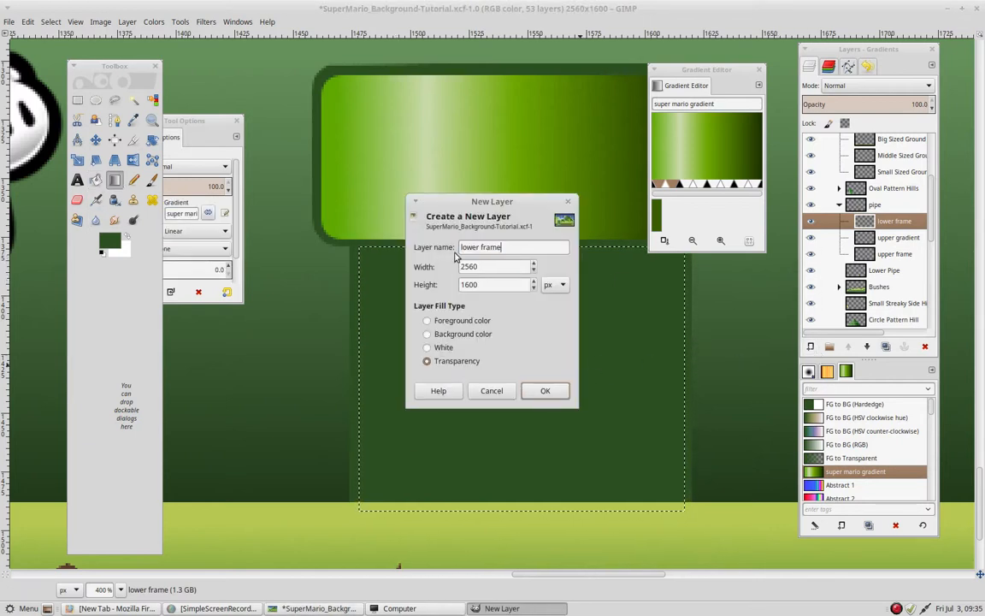
triple_click(462, 248)
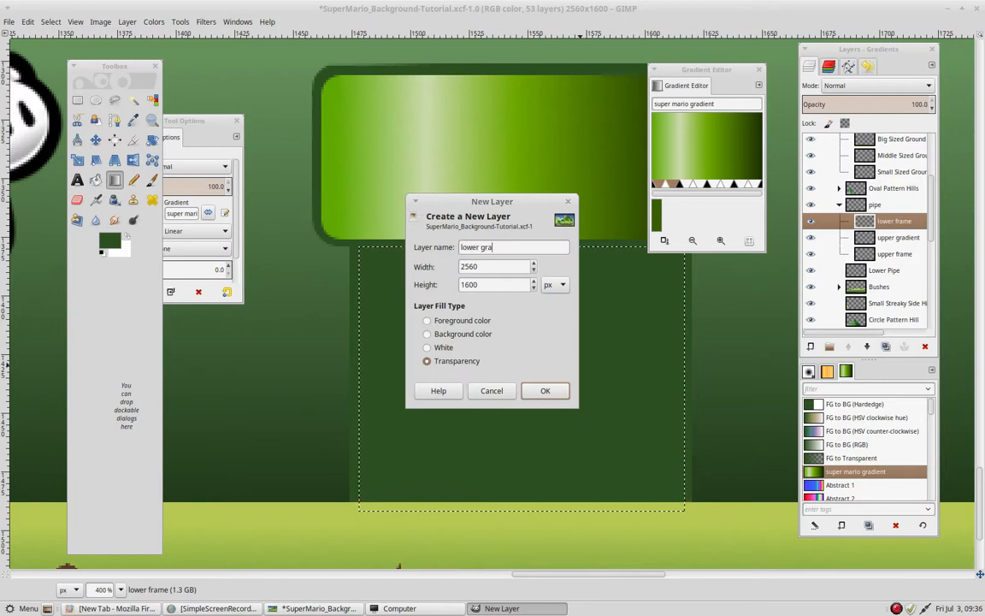
key(Return)
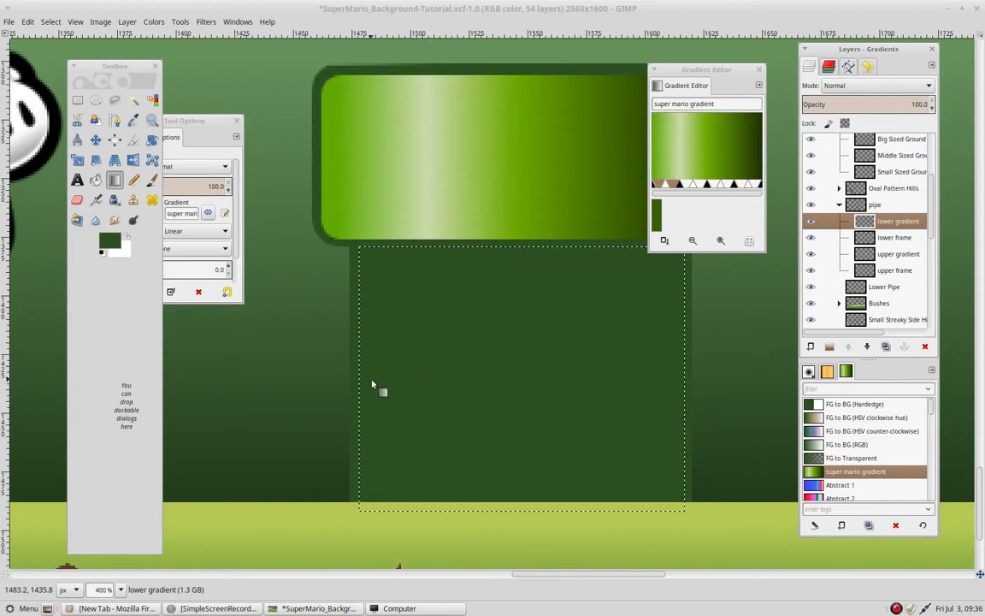
drag(372, 385, 637, 380)
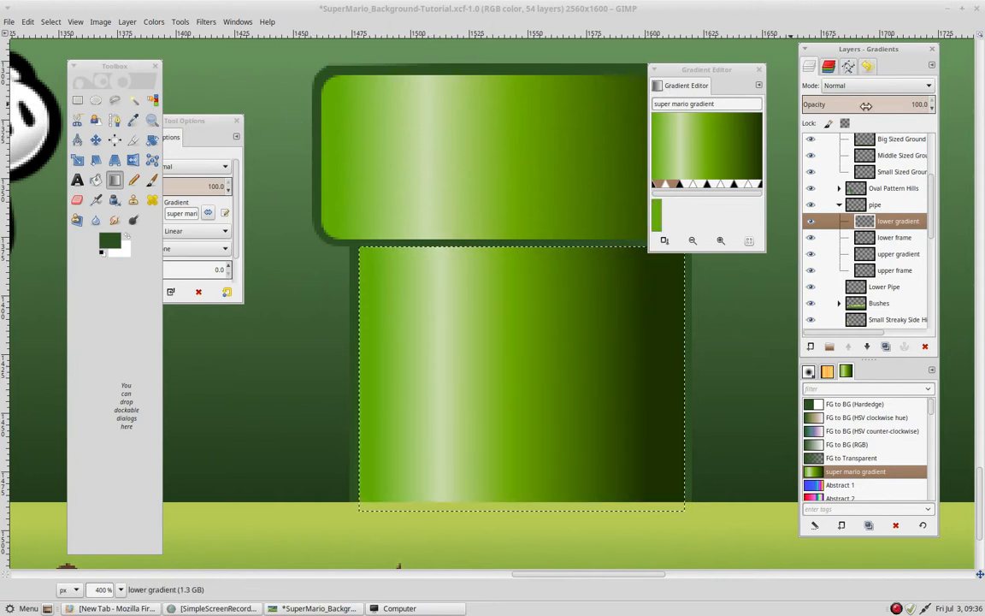
- Clear the selection and merge the pipe layer group into a single layer
click(839, 206)
right_click(869, 207)
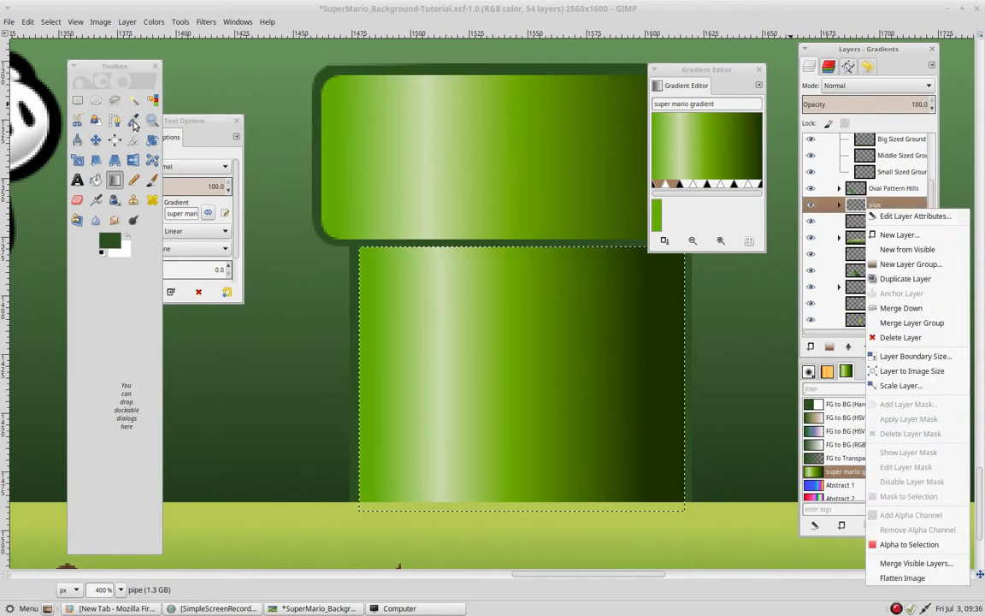
click(77, 100)
click(368, 160)
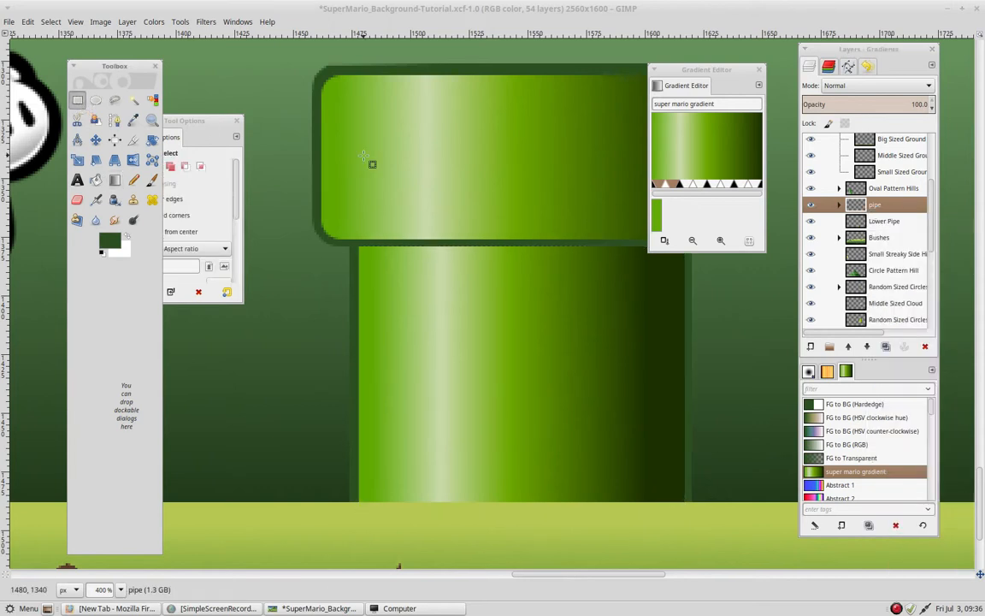
right_click(862, 203)
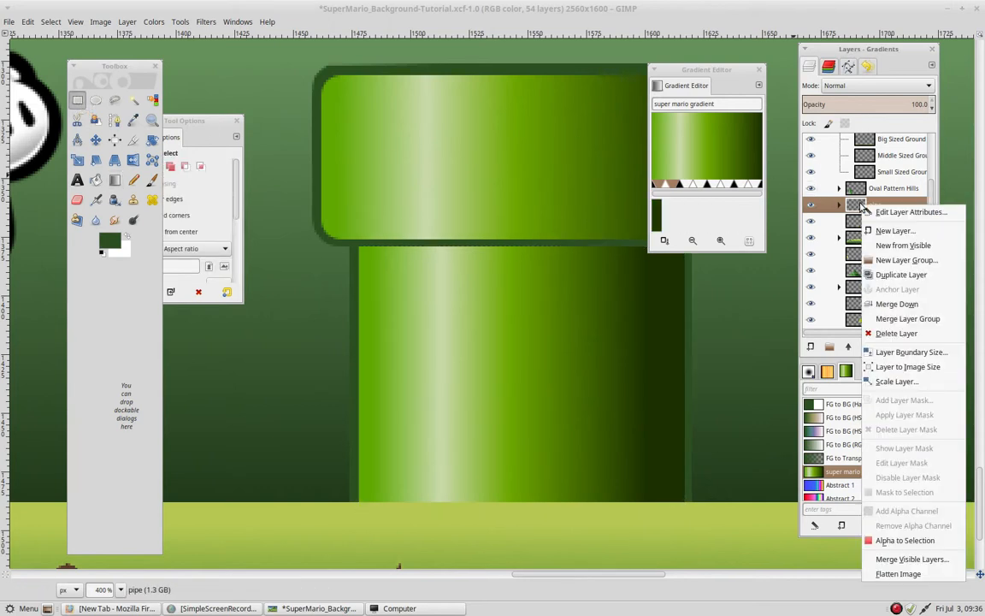
click(910, 325)
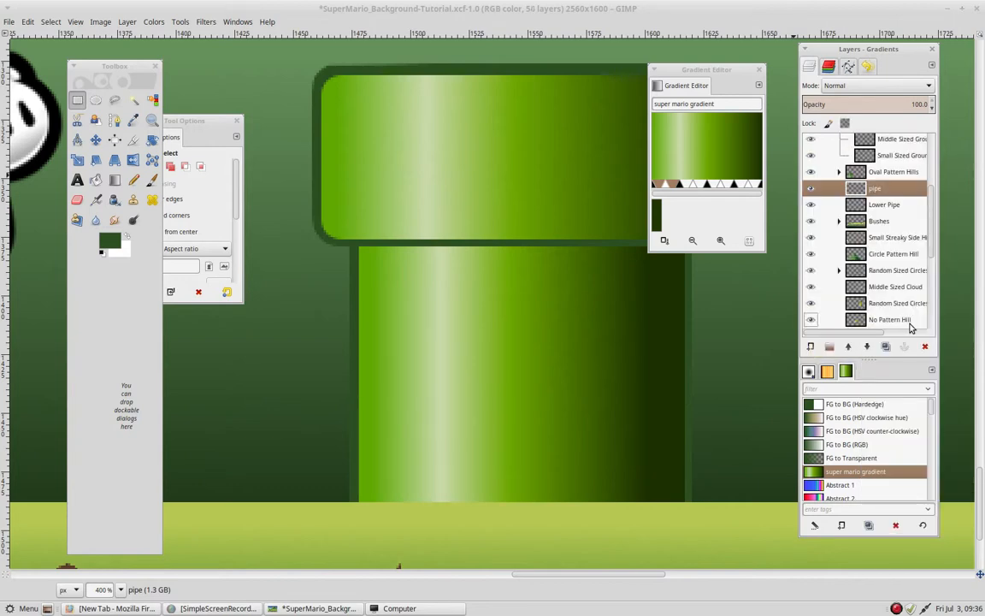
- Colorize the merged pipe layer purple with hue 264, saturation 50 and lightness 0
key(minus)
key(minus)
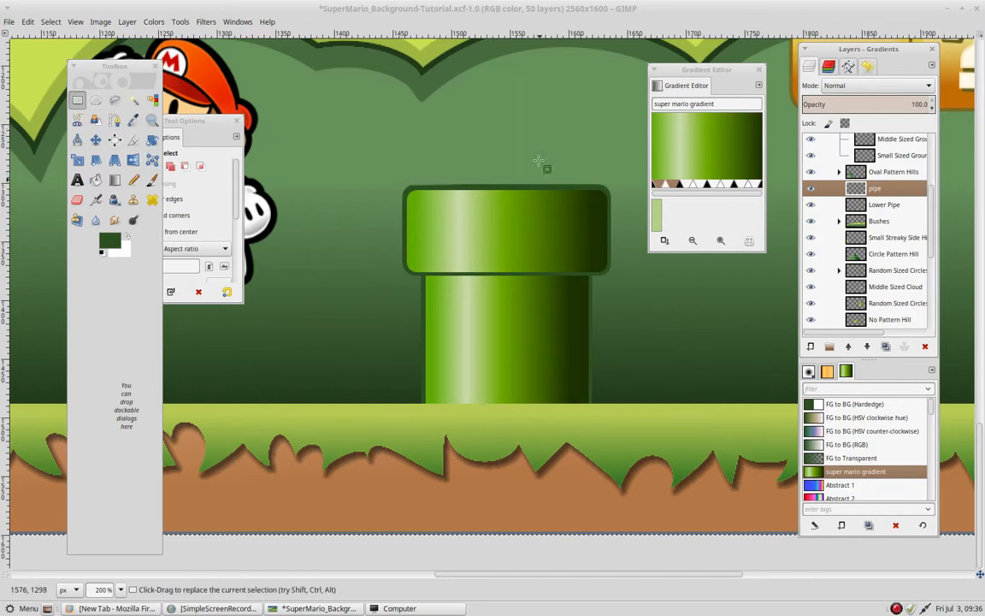
click(153, 23)
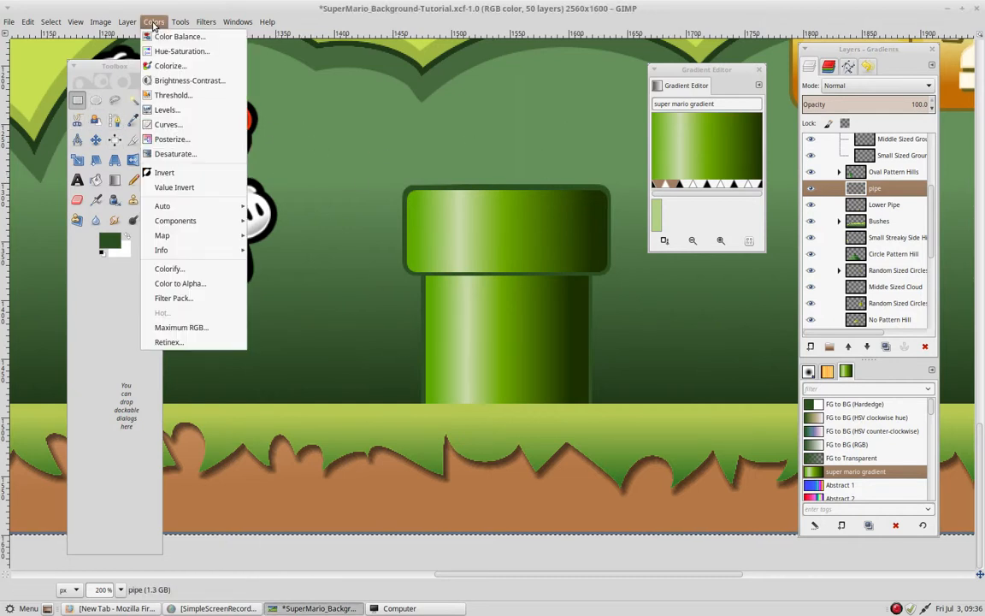
click(167, 66)
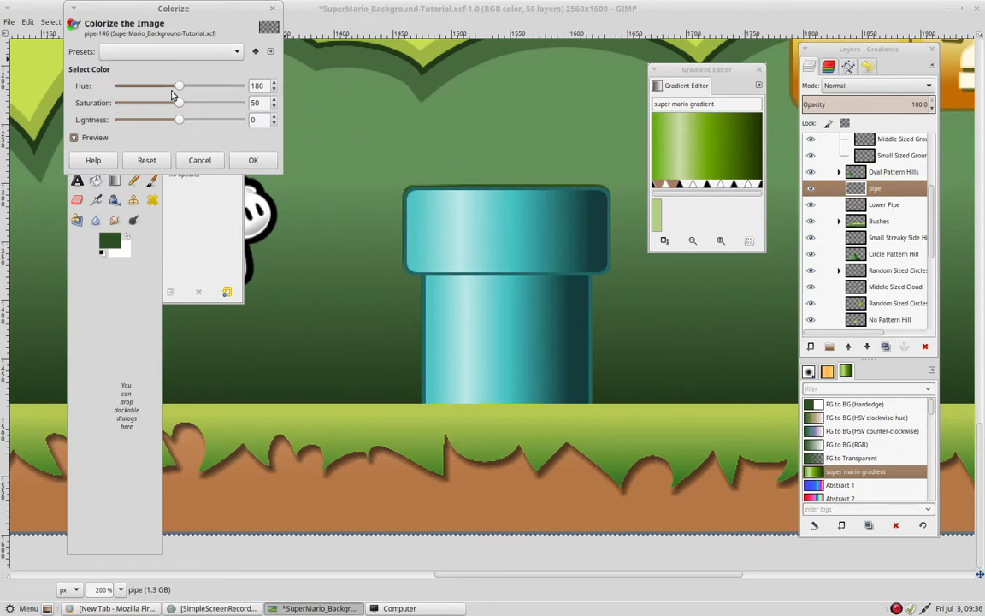
mouse_move(175, 89)
mouse_down()
mouse_move(224, 84)
mouse_move(190, 85)
mouse_up()
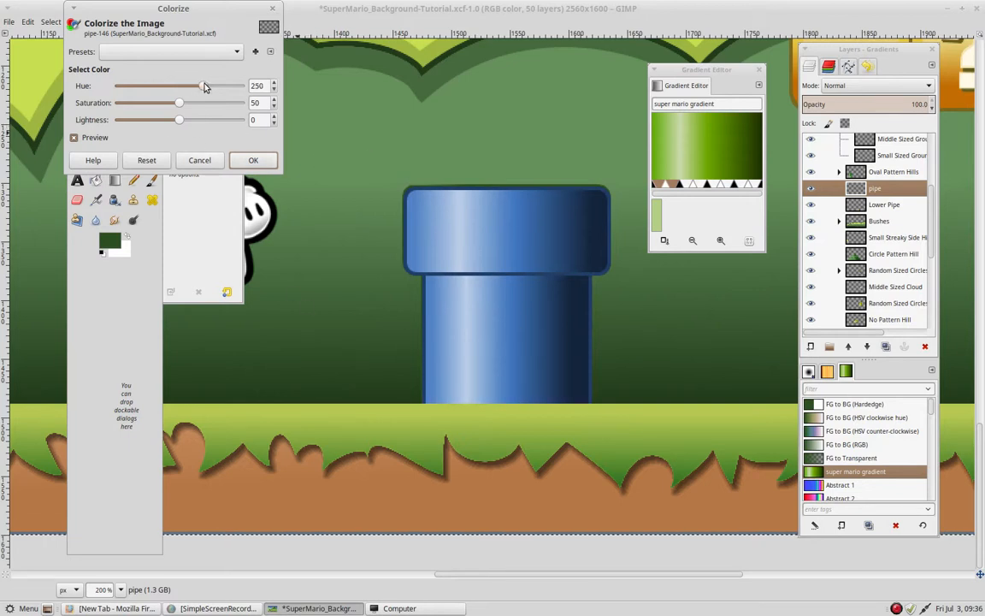
mouse_move(203, 87)
mouse_down()
mouse_move(213, 86)
mouse_move(193, 89)
mouse_move(209, 86)
mouse_up()
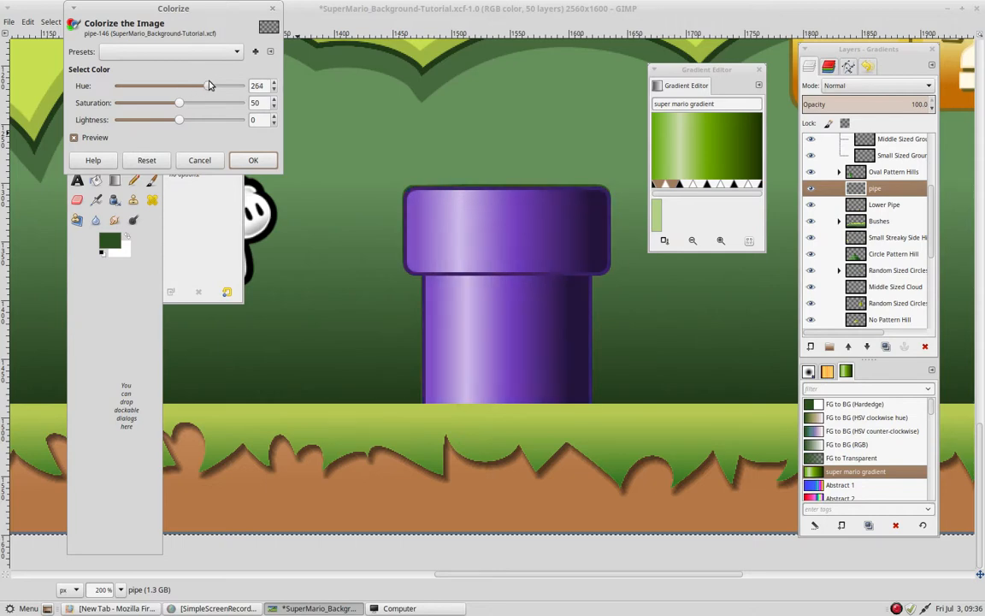
click(242, 162)
- Examine the purple pipe within the wider background scene, moving the Gradient Editor window aside
scroll(415, 255, down, 4)
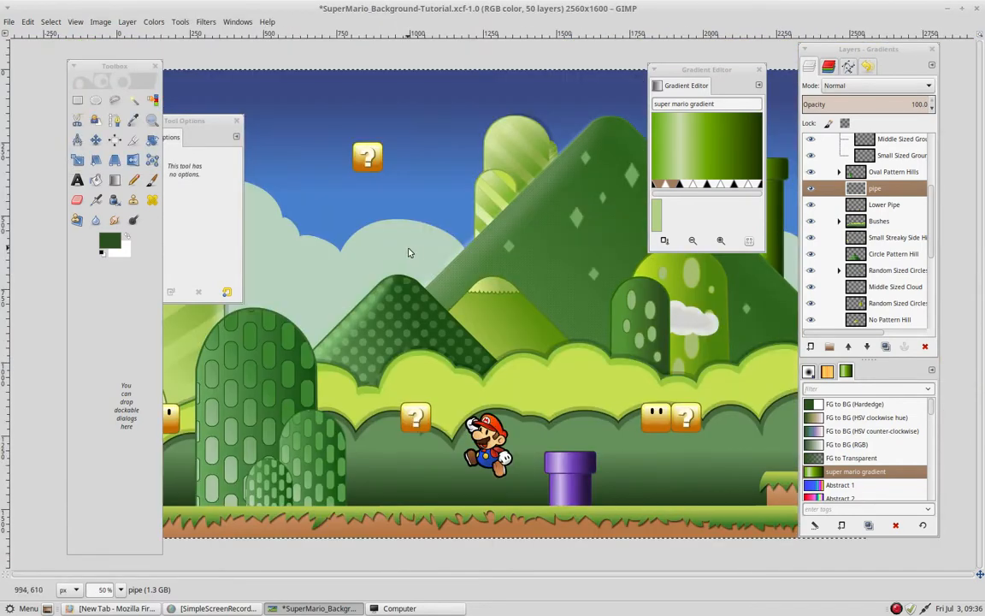
drag(409, 253, 455, 167)
drag(561, 273, 503, 258)
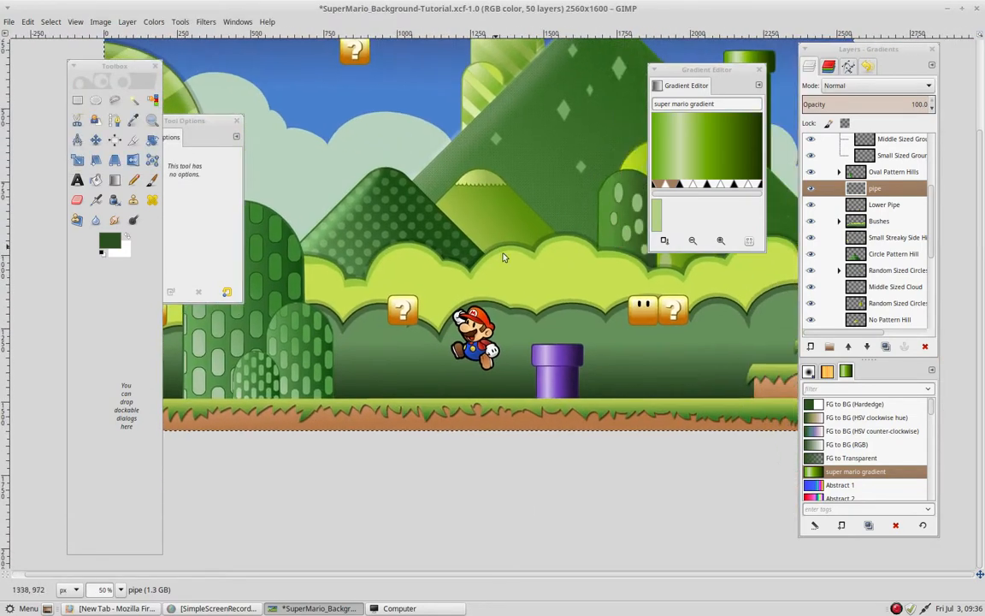
drag(572, 330, 526, 239)
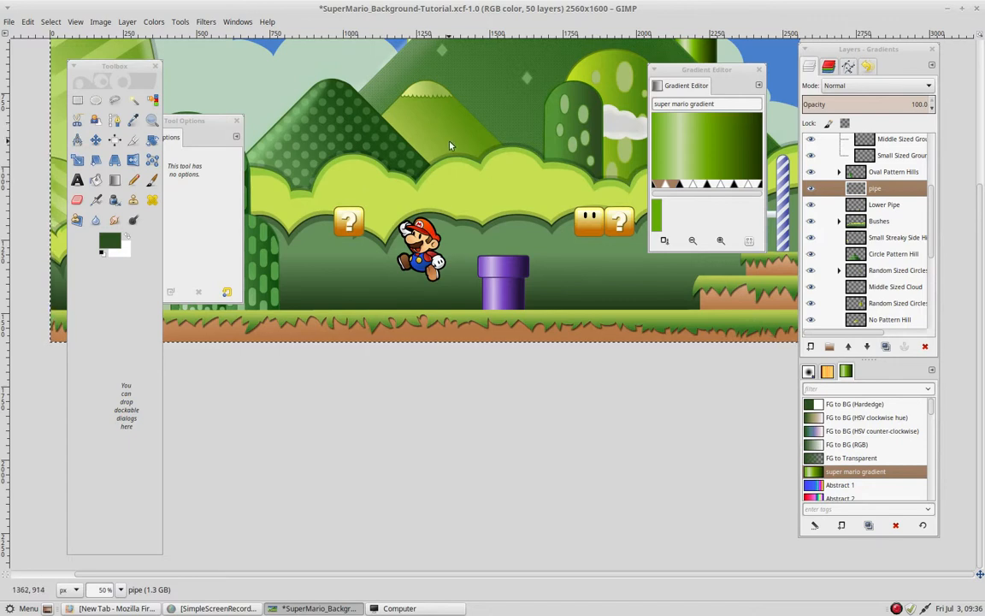
drag(730, 73, 408, 142)
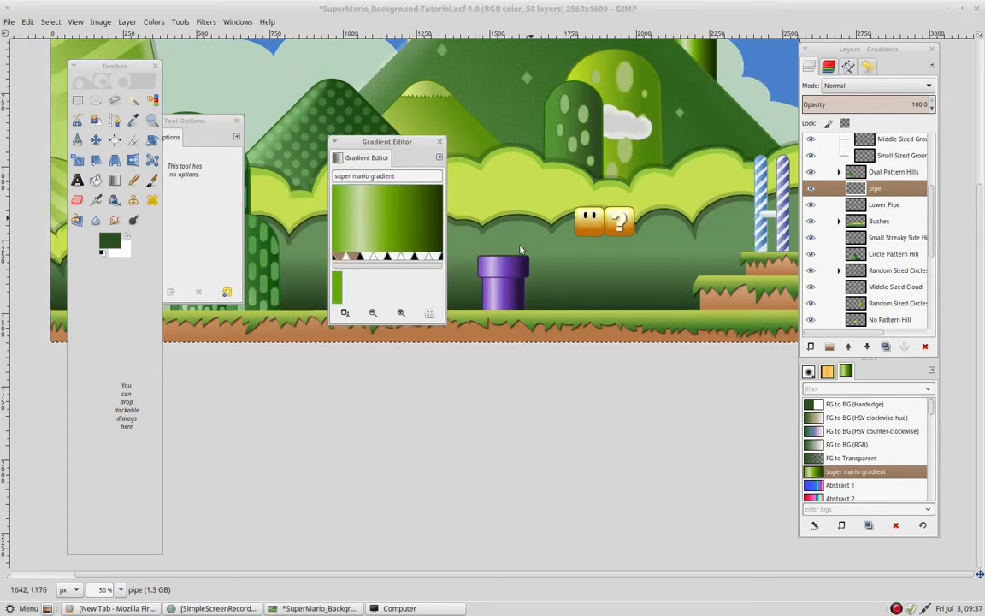